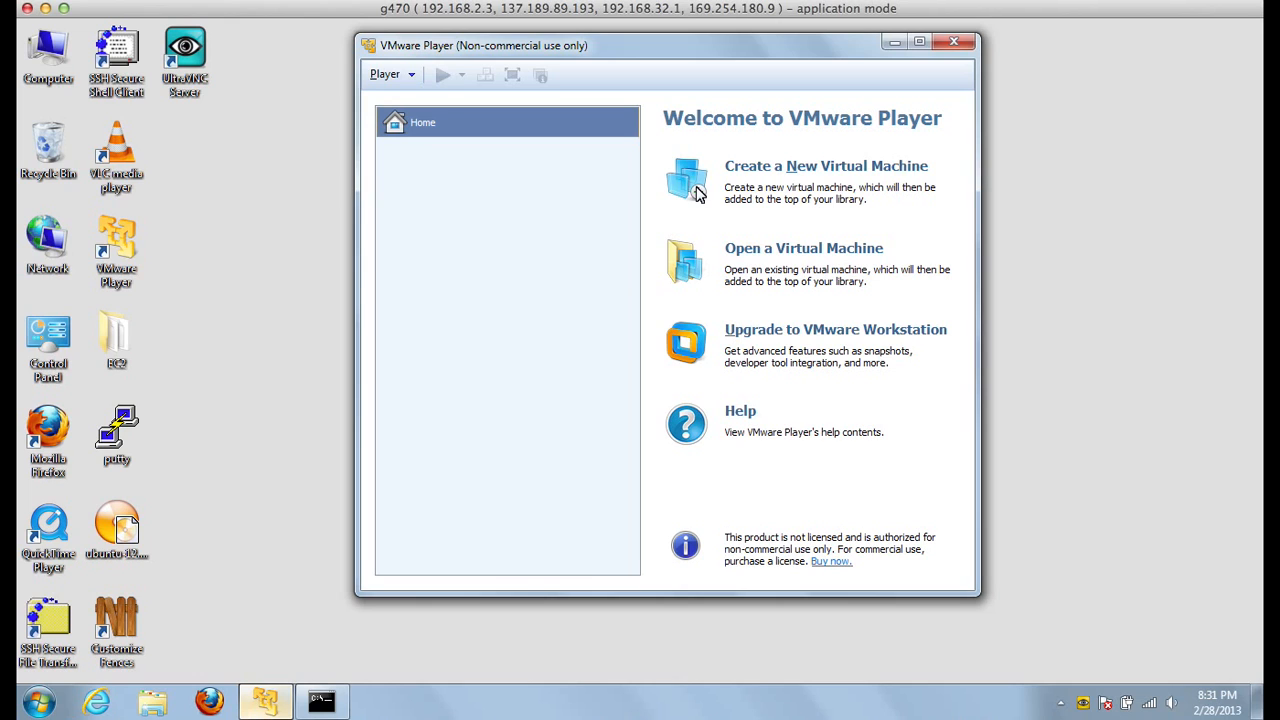
Start a new virtual machine with the OS to be installed later, reaching the Linux Ubuntu guest OS page.
{"action": "left_click", "coordinate": [797, 168]}
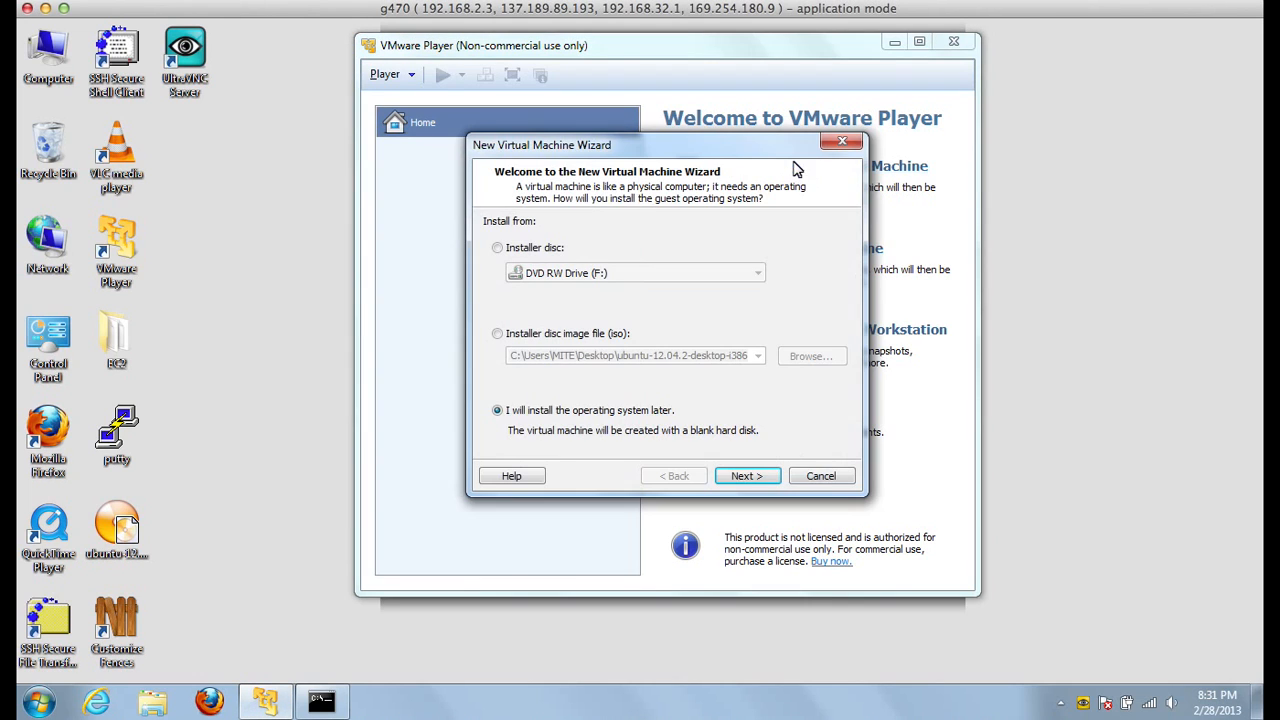
{"action": "left_click", "coordinate": [550, 256]}
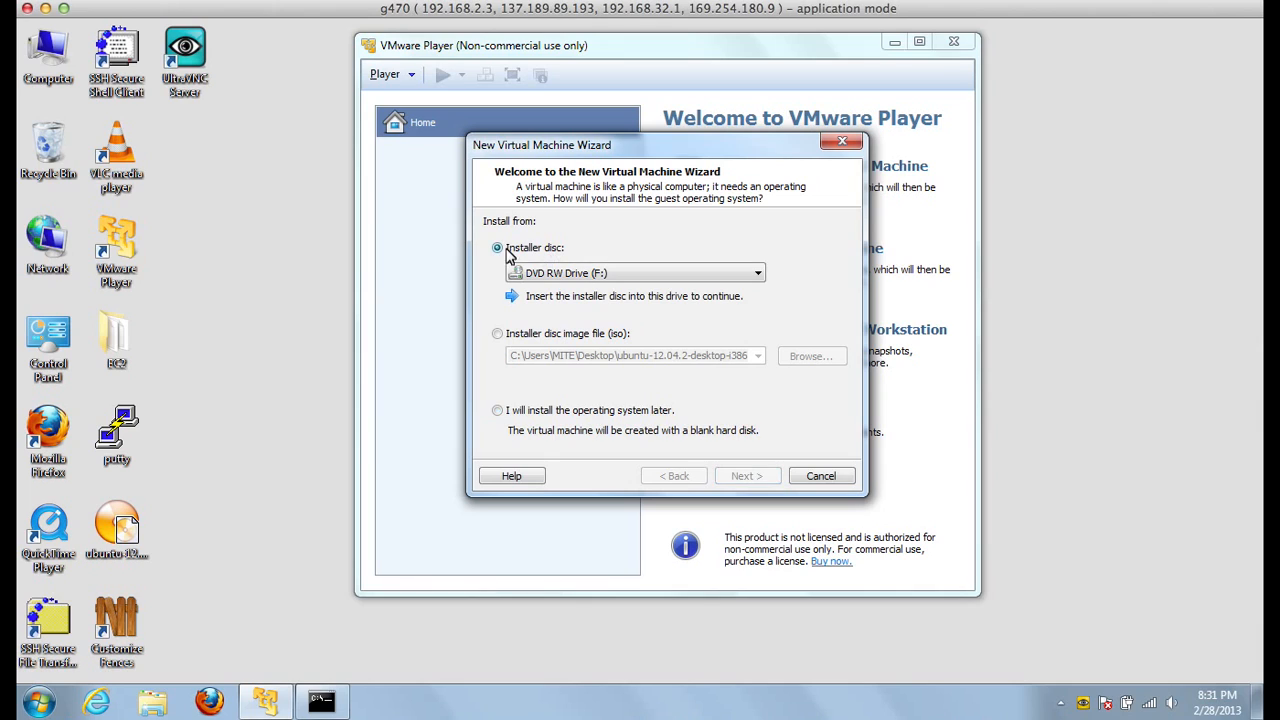
{"action": "left_click", "coordinate": [598, 337]}
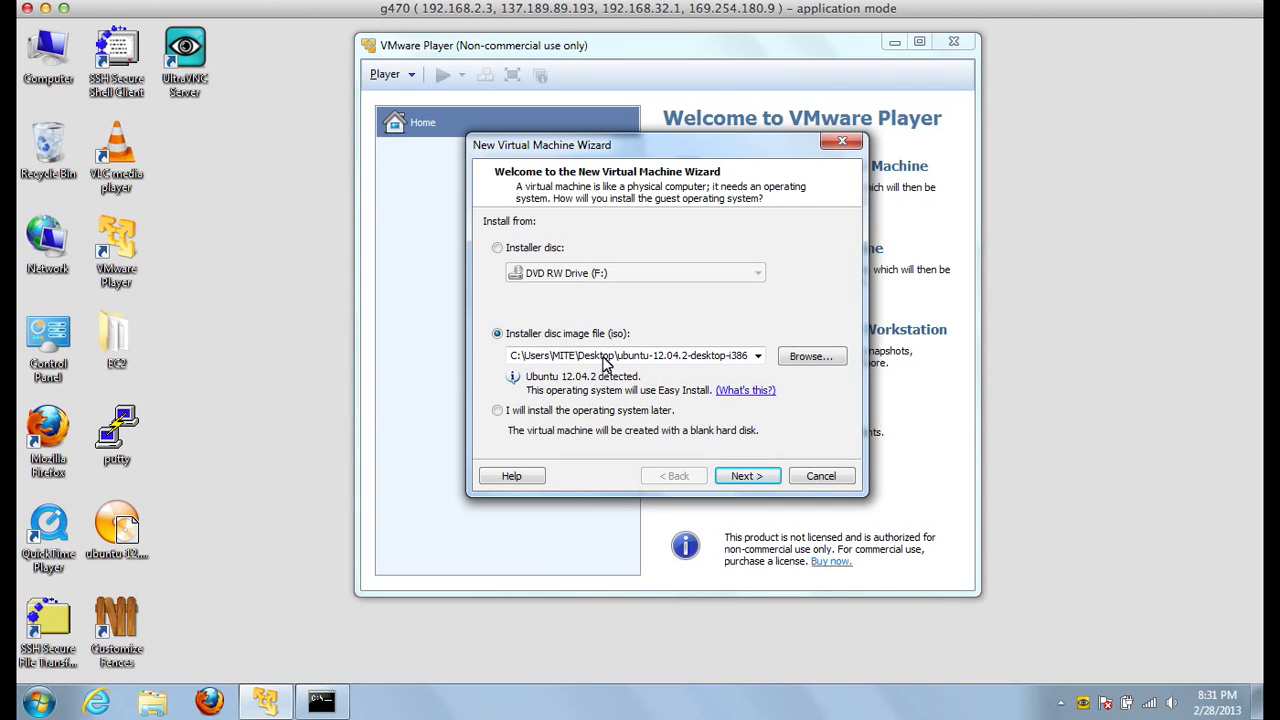
{"action": "left_click", "coordinate": [563, 413]}
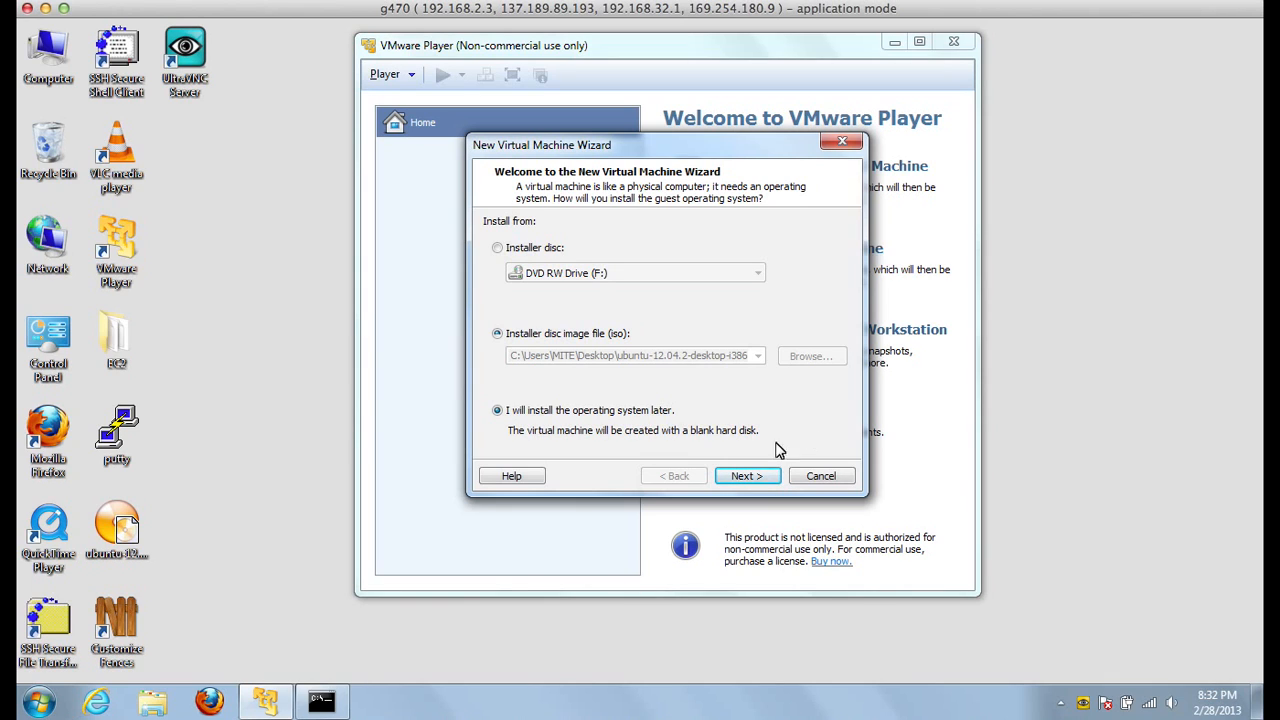
{"action": "left_click", "coordinate": [759, 478]}
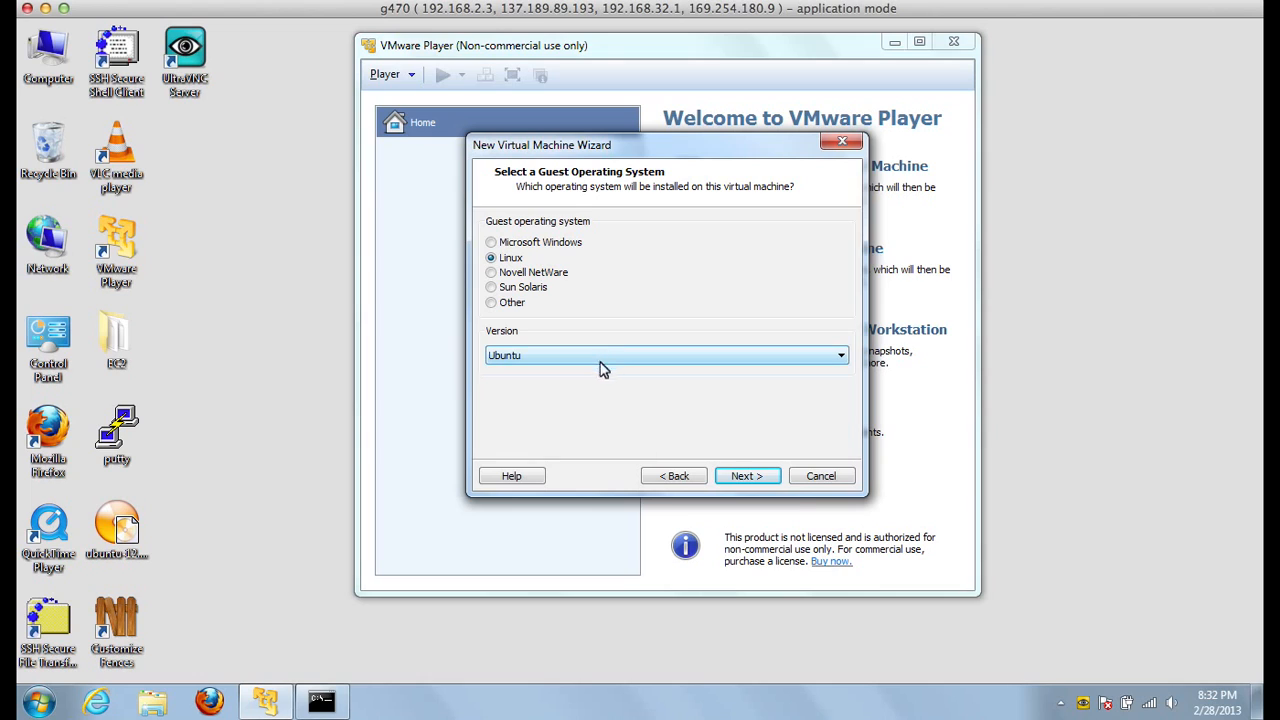
Accept Linux Ubuntu, the name Ubuntu and a 20 GB split disk to reach Ready to Create.
{"action": "left_click", "coordinate": [757, 477]}
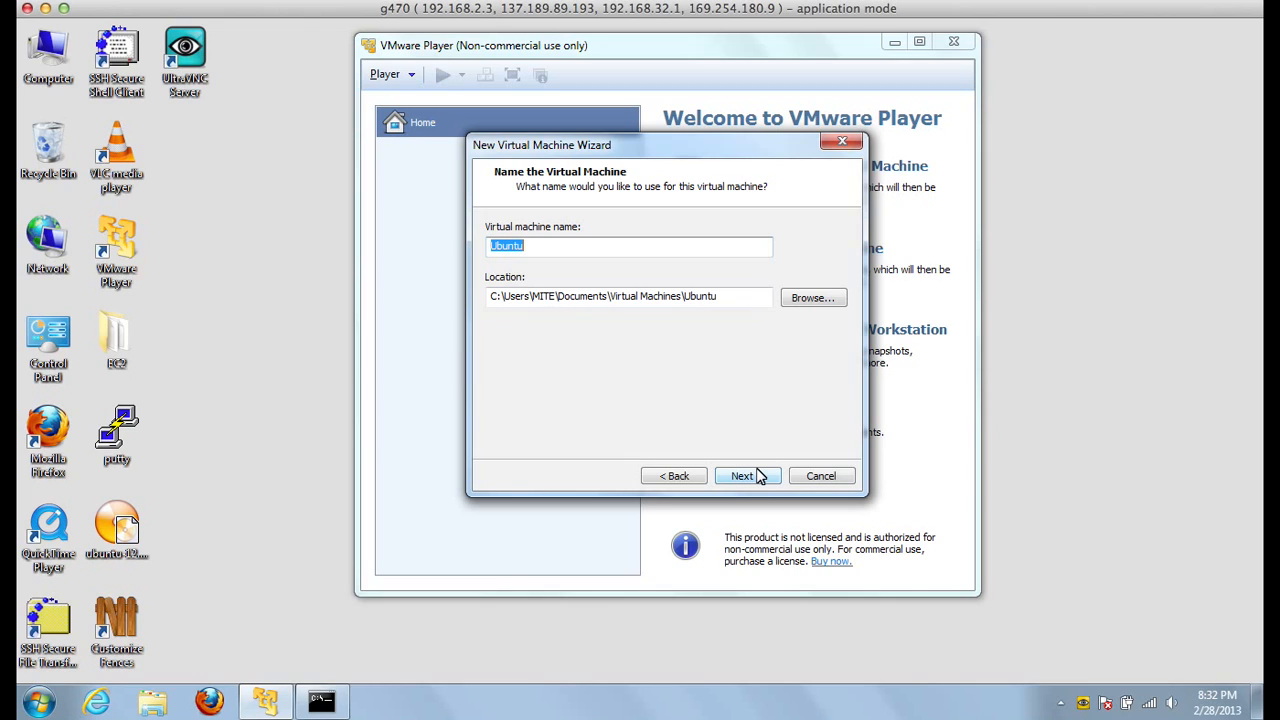
{"action": "left_click", "coordinate": [759, 477]}
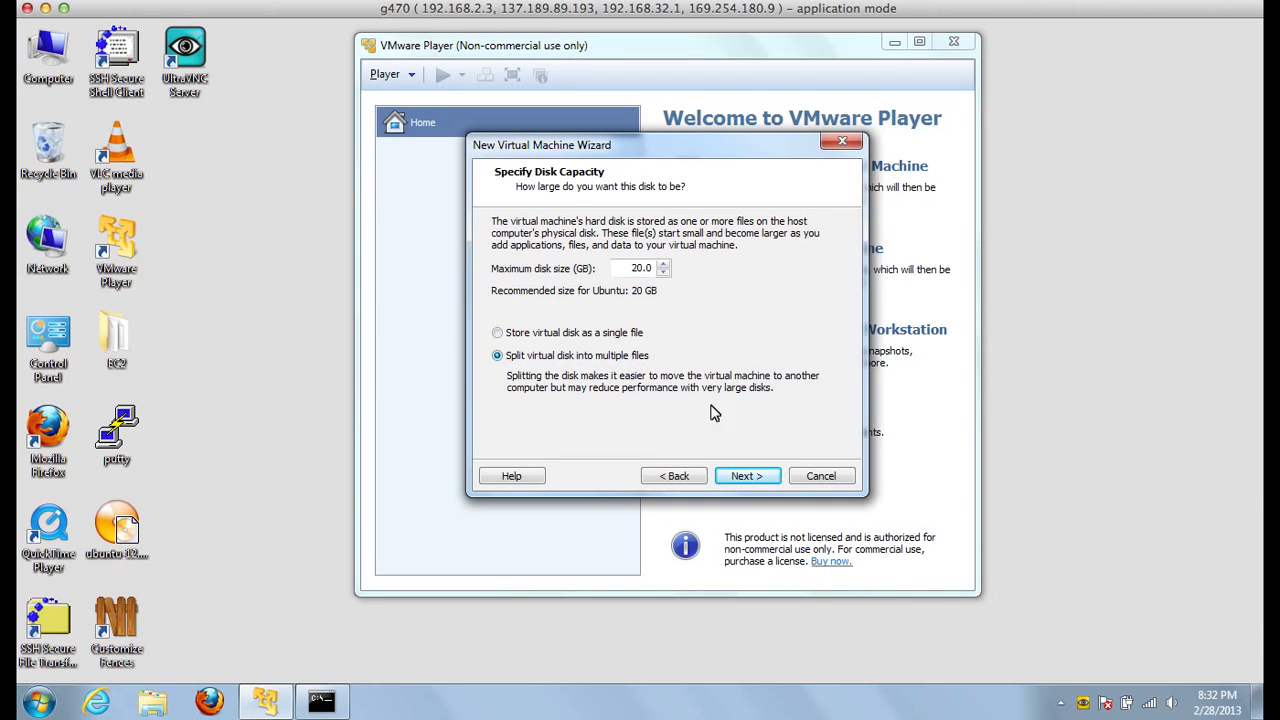
{"action": "left_click", "coordinate": [748, 477]}
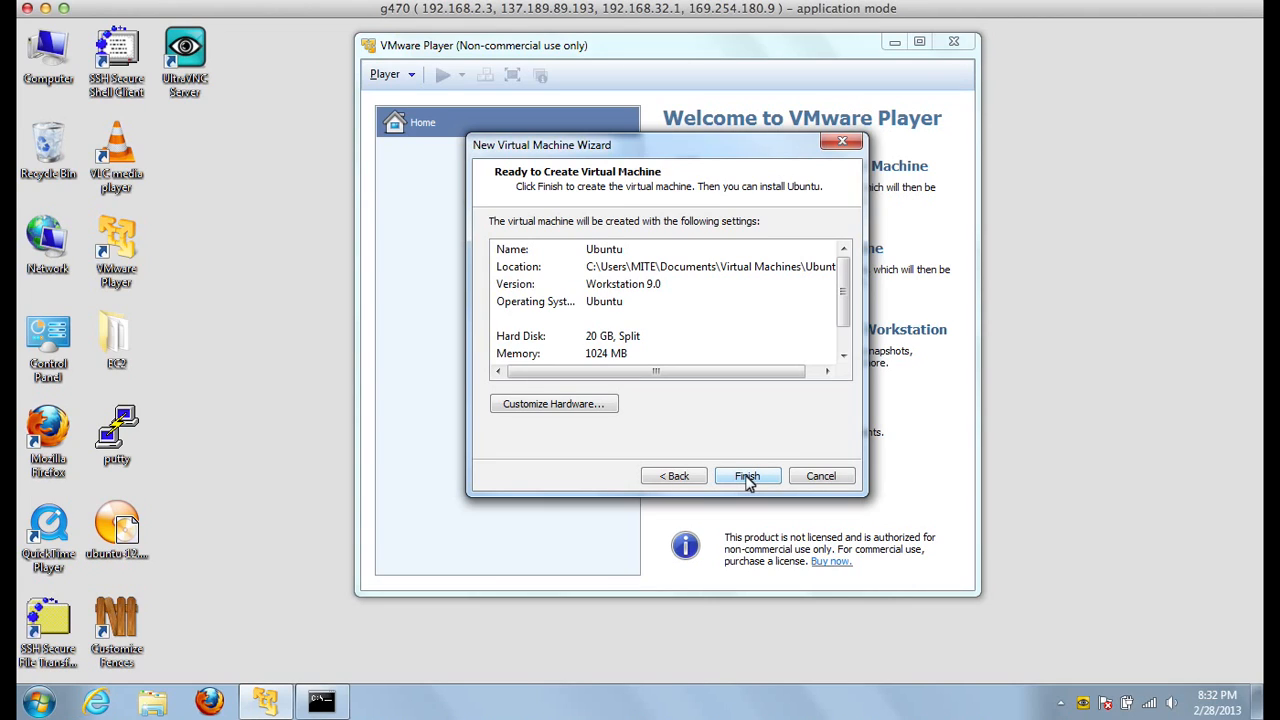
Finish creating the Ubuntu machine and open its Virtual Machine Settings.
{"action": "left_click", "coordinate": [748, 477]}
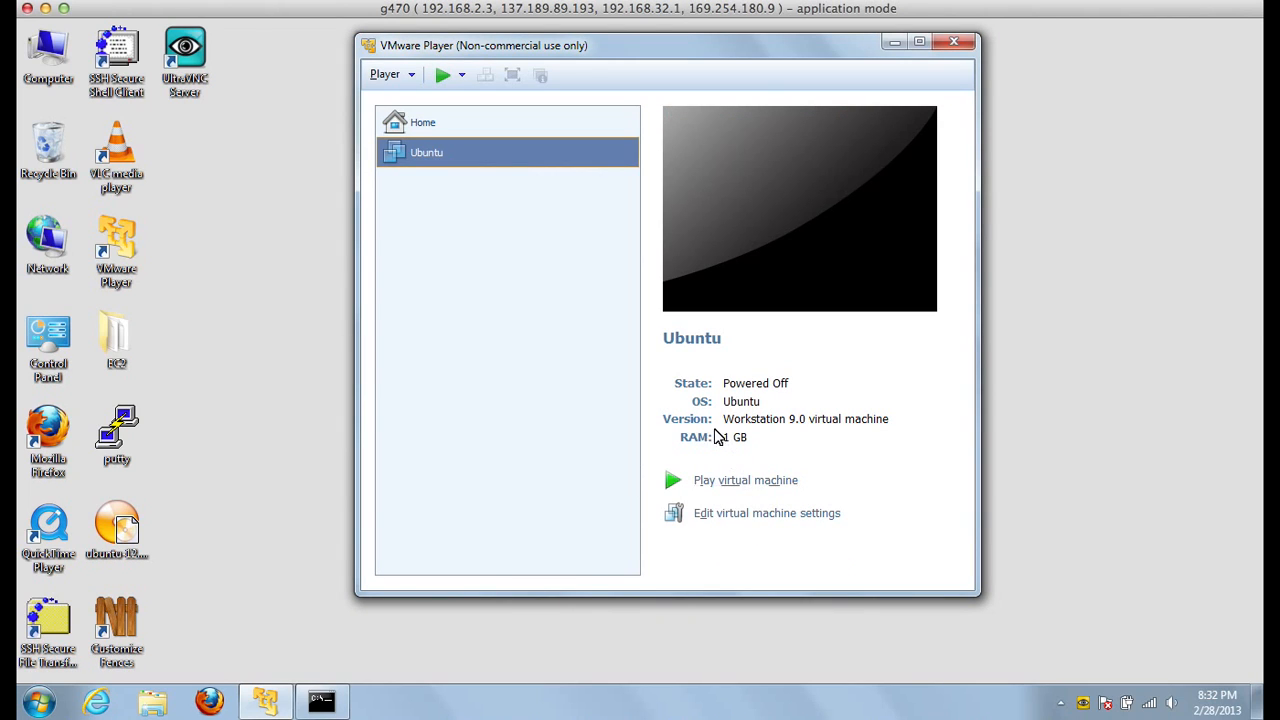
{"action": "left_click", "coordinate": [758, 521]}
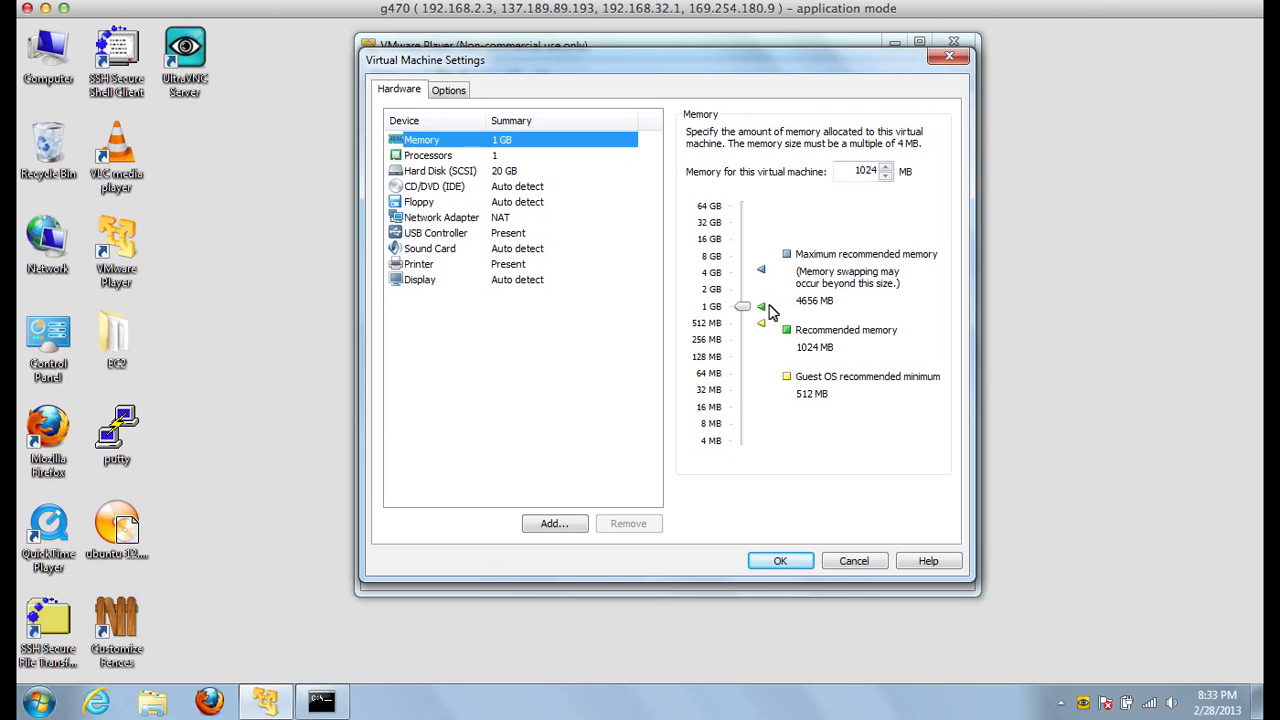
Leave memory at 1024 MB, check Processors and Hard Disk, and show the CD/DVD (IDE) options.
{"action": "left_click", "coordinate": [787, 378]}
{"action": "left_click", "coordinate": [787, 331]}
{"action": "left_click", "coordinate": [584, 158]}
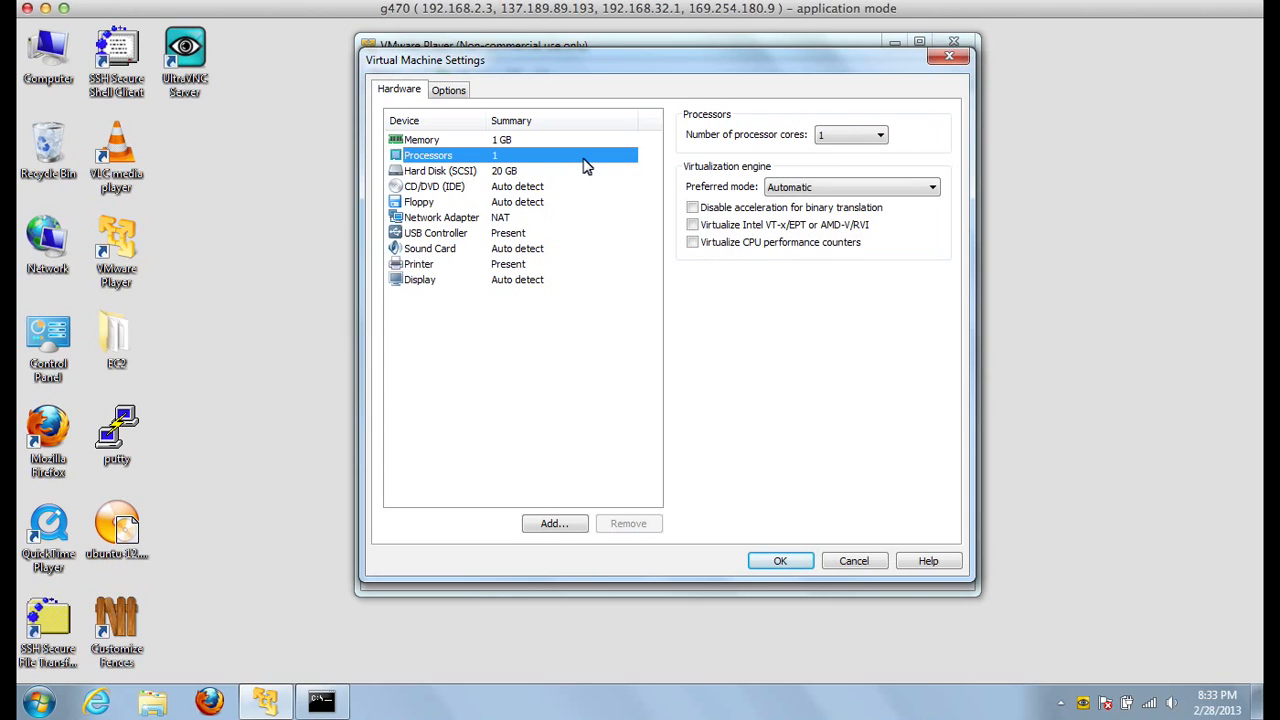
{"action": "left_click", "coordinate": [575, 176]}
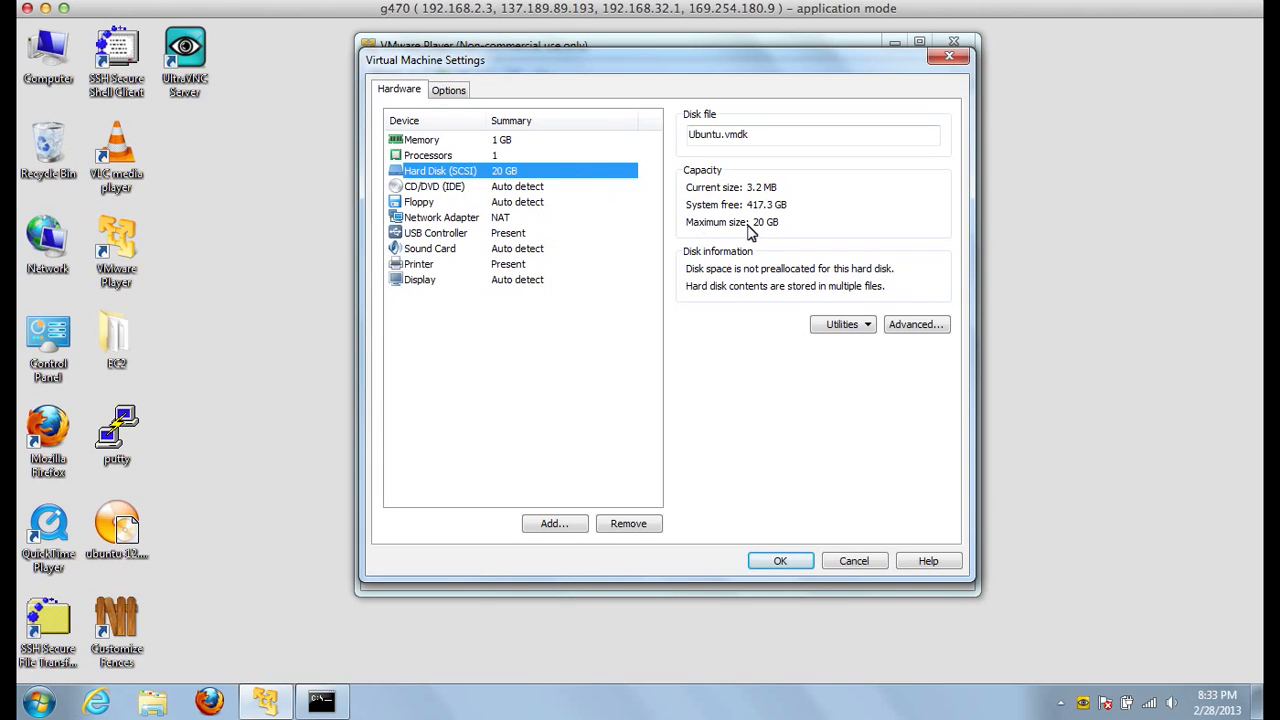
{"action": "left_click", "coordinate": [586, 190]}
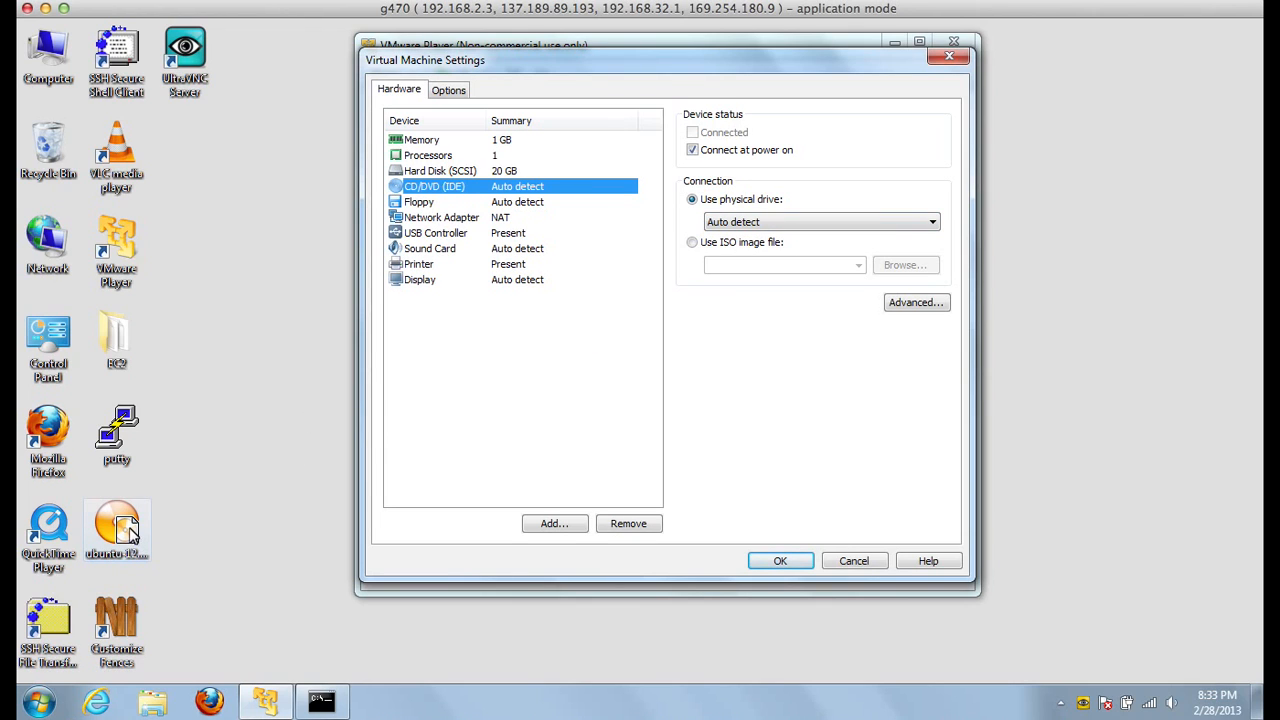
{"action": "left_click", "coordinate": [134, 544]}
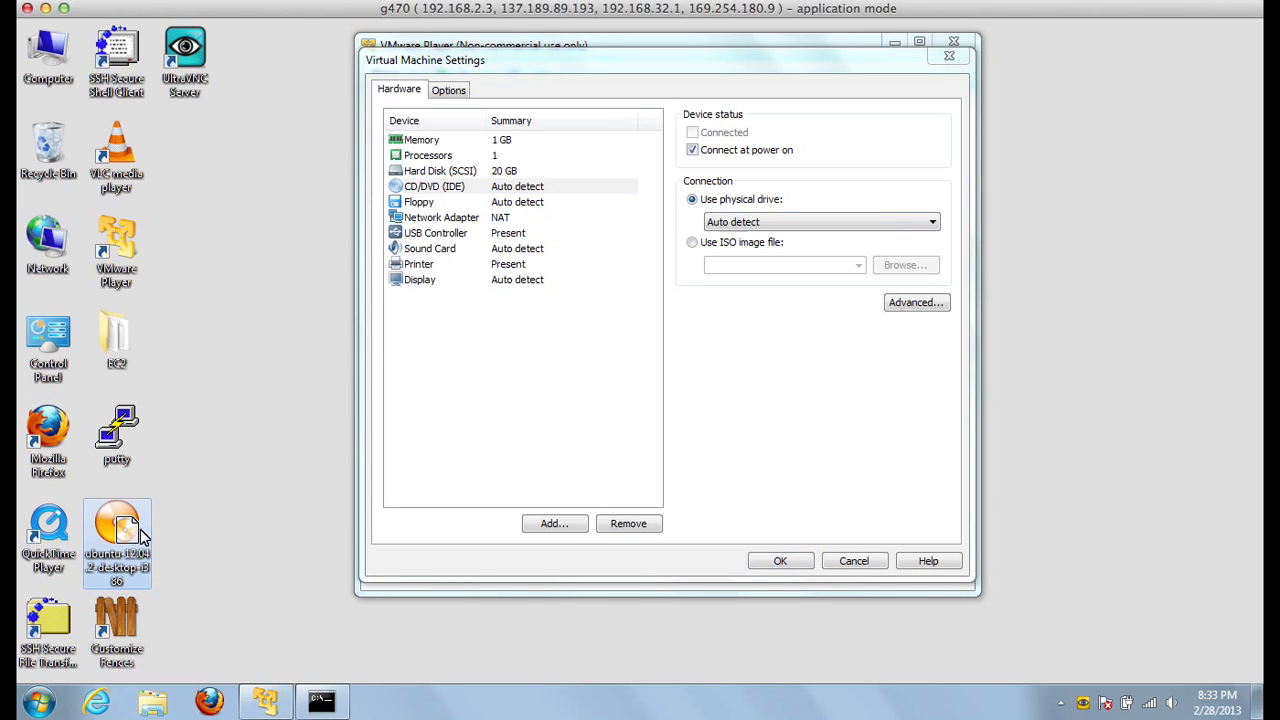
Set the CD/DVD drive to use the Ubuntu 12.04.2 desktop ISO image from the Desktop.
{"action": "left_click", "coordinate": [712, 245]}
{"action": "left_click", "coordinate": [691, 245]}
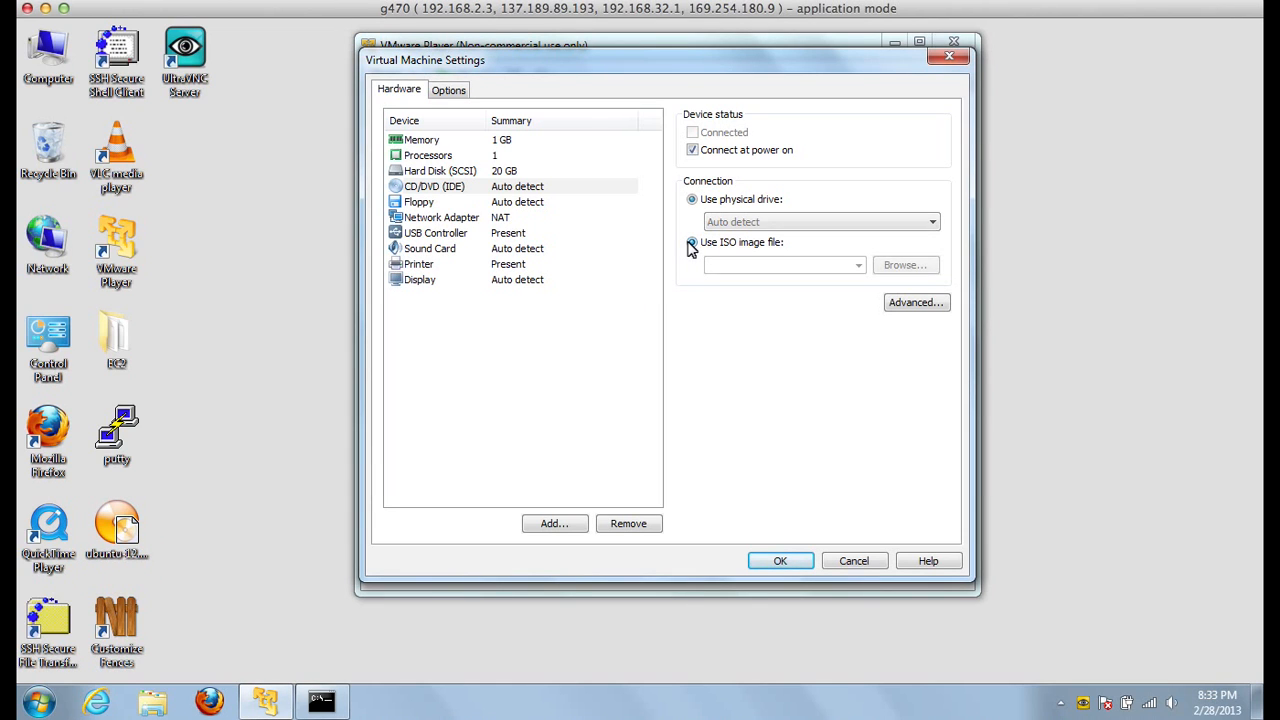
{"action": "left_click", "coordinate": [916, 272]}
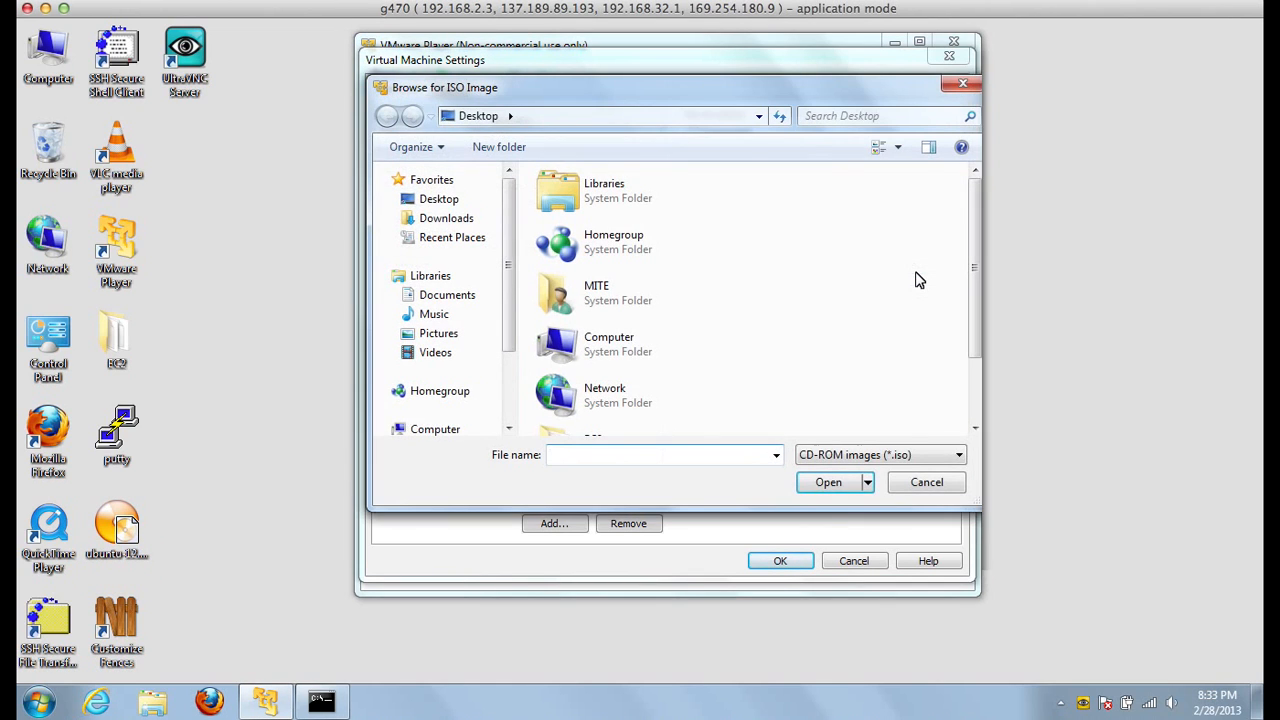
{"action": "left_click", "coordinate": [979, 378]}
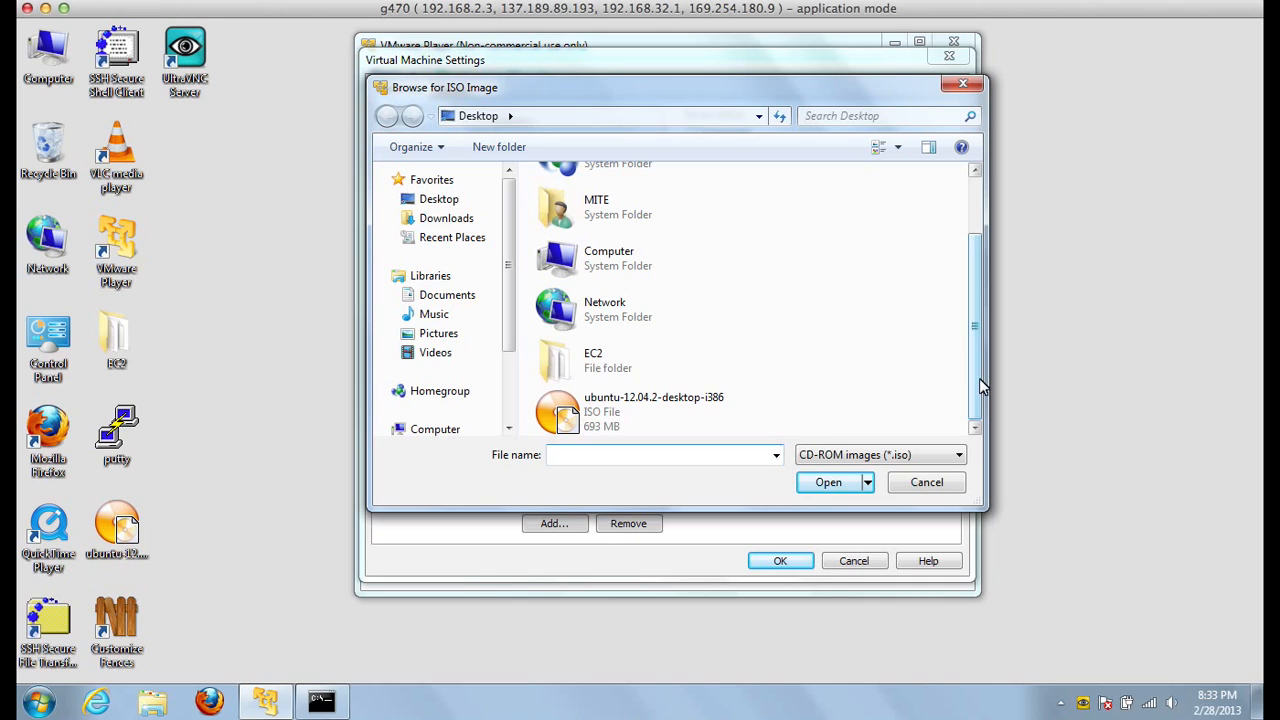
{"action": "double_click", "coordinate": [701, 406]}
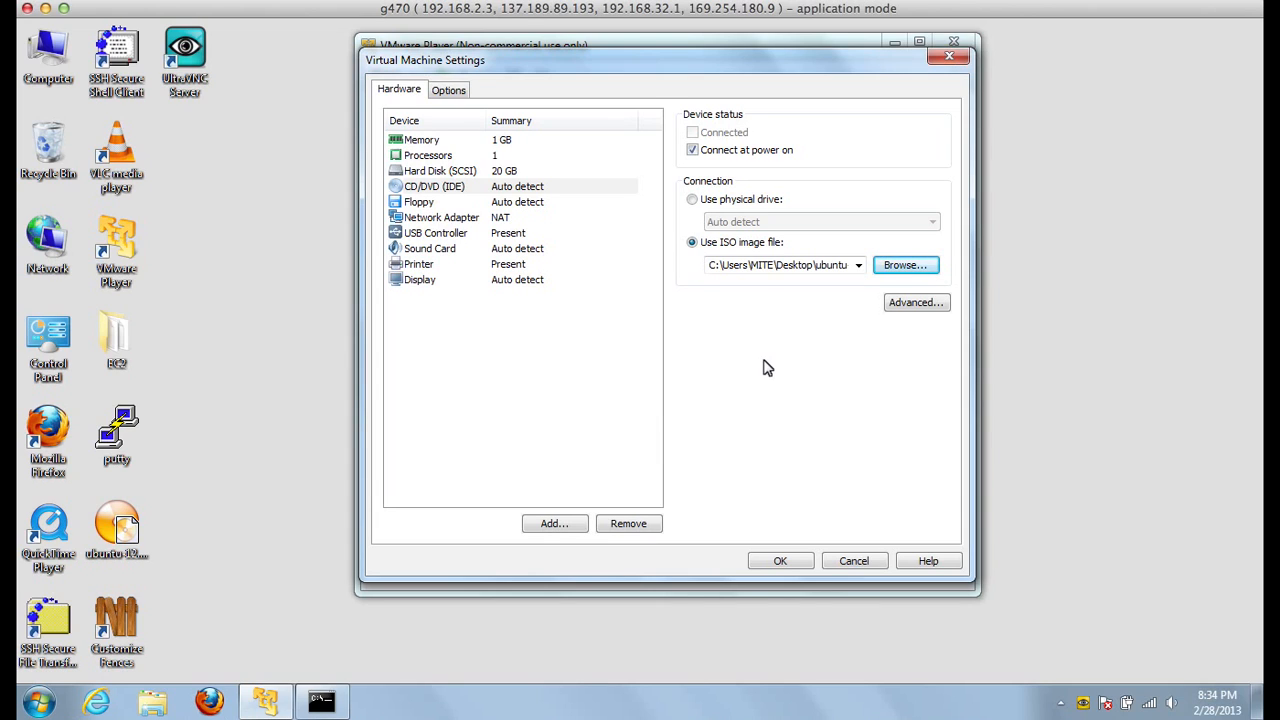
{"action": "left_click", "coordinate": [545, 205]}
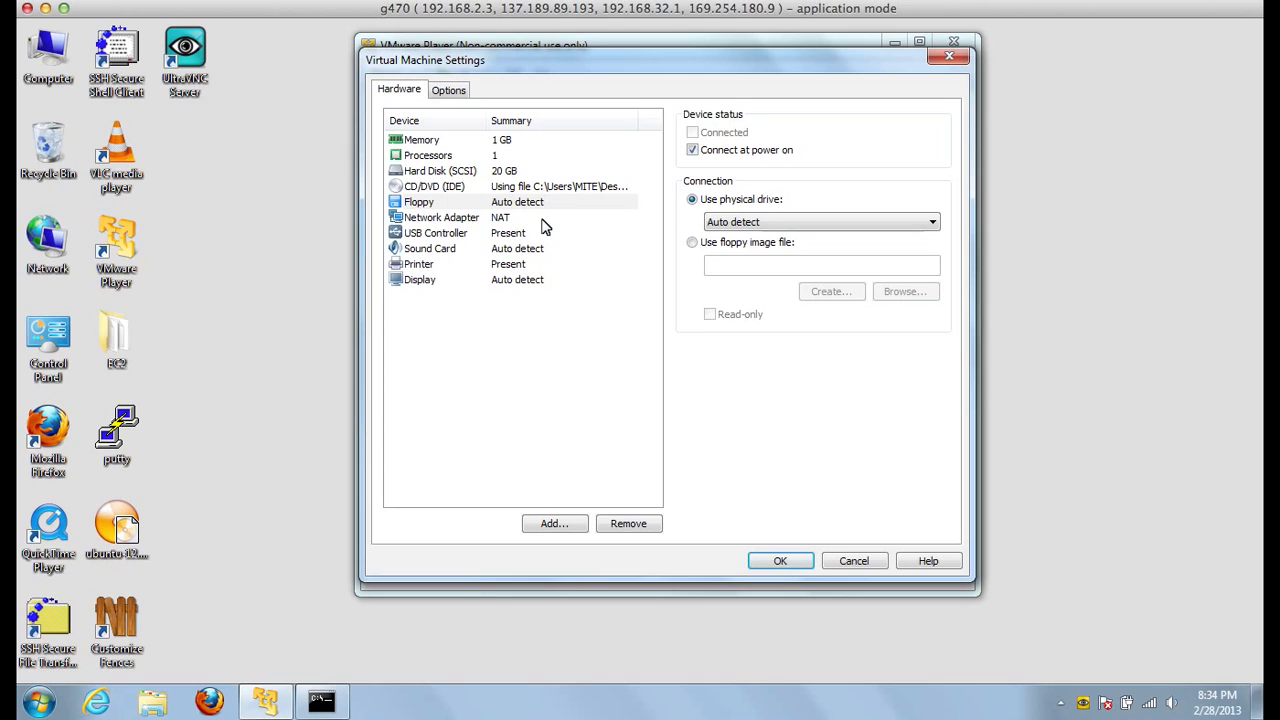
Uncheck 'Connect at power on' for the Network Adapter and save the settings with OK.
{"action": "left_click", "coordinate": [545, 227]}
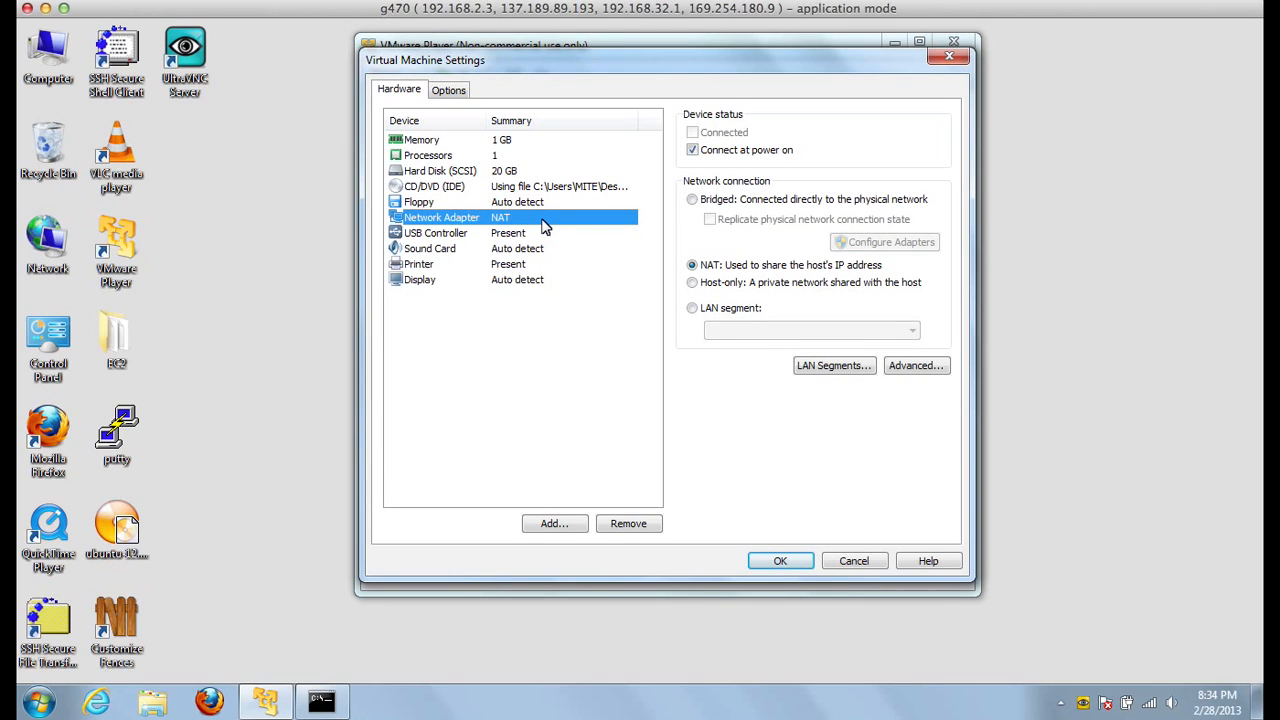
{"action": "left_click", "coordinate": [693, 150]}
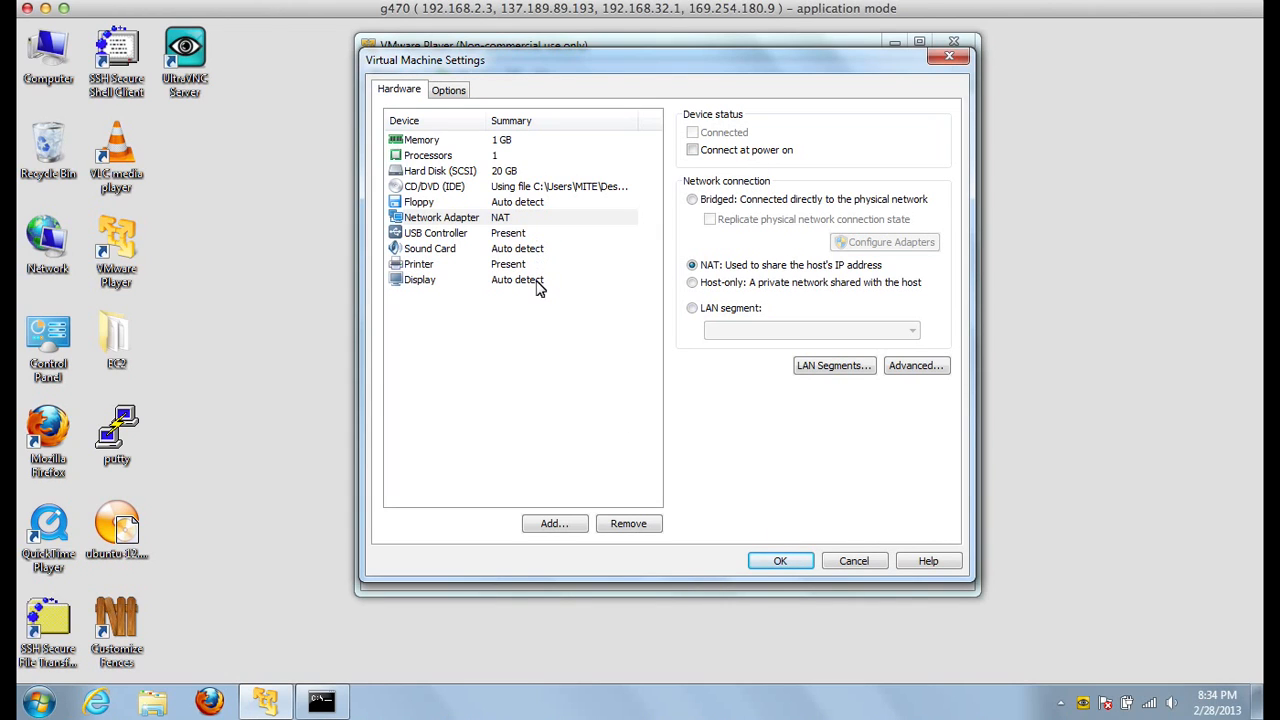
{"action": "left_click", "coordinate": [779, 560]}
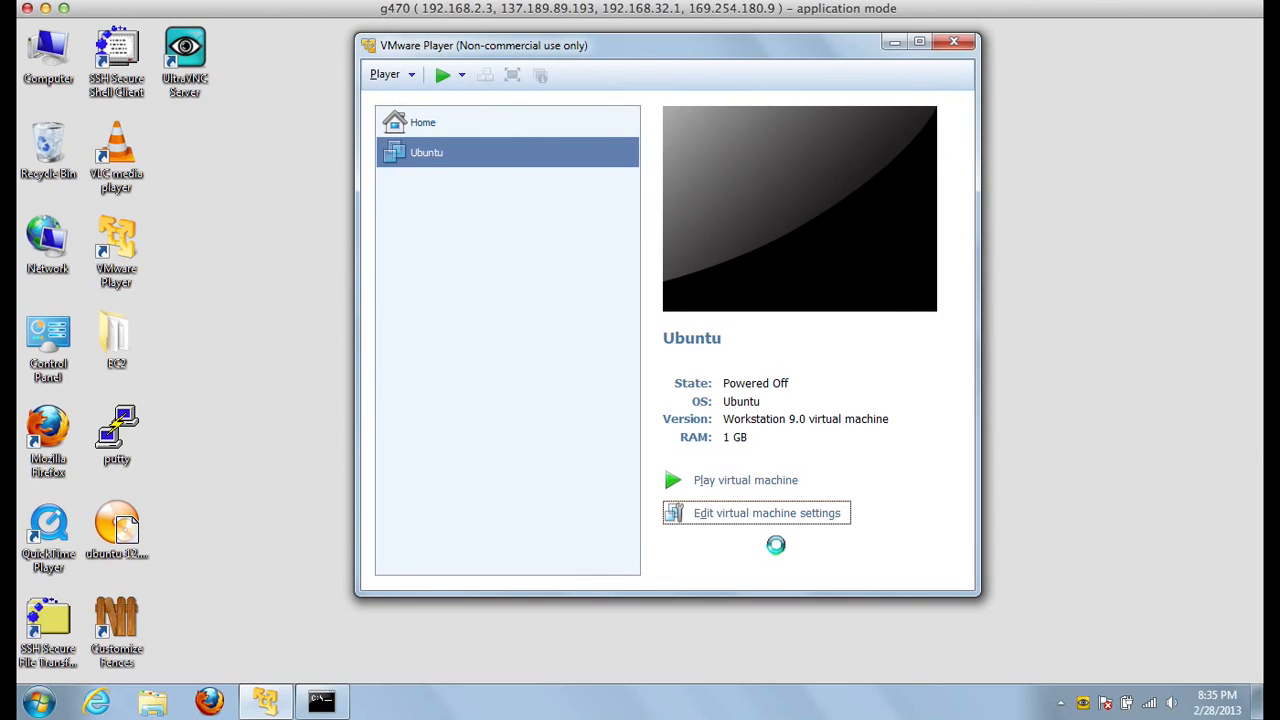
Power on the Ubuntu machine and choose Install Ubuntu in English on the Welcome screen.
{"action": "left_click", "coordinate": [760, 492]}
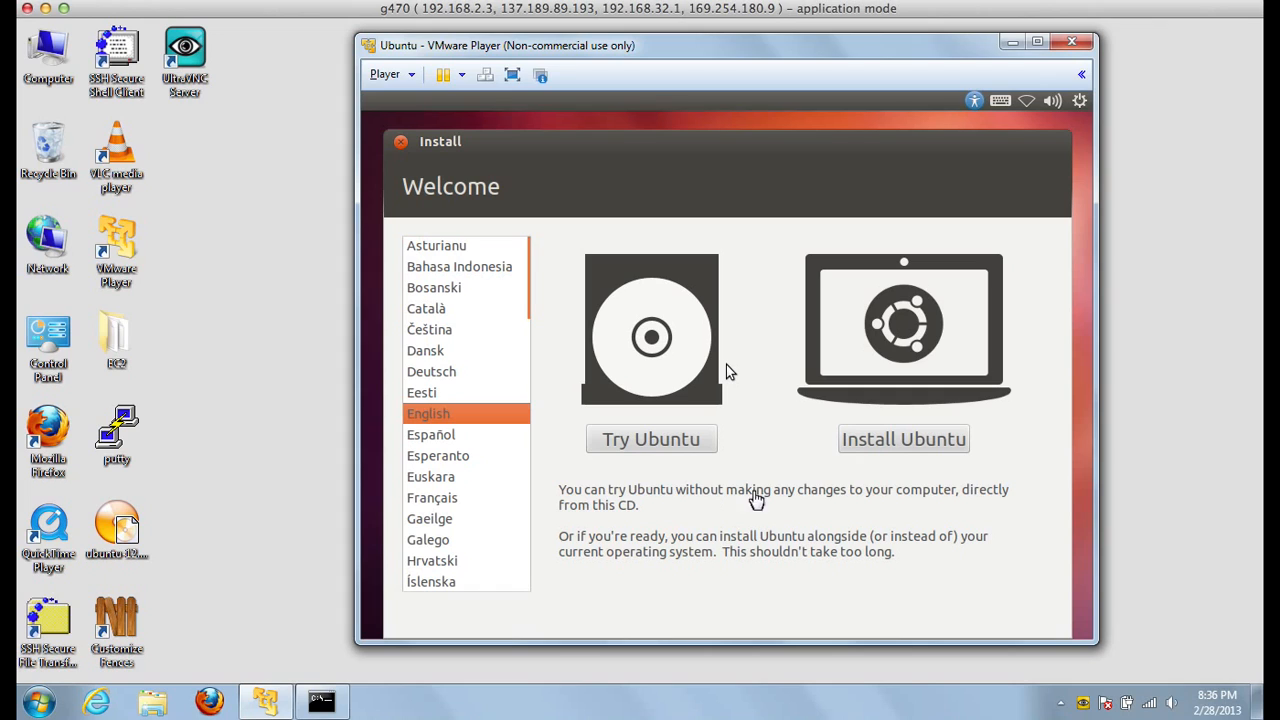
{"action": "left_click", "coordinate": [909, 470]}
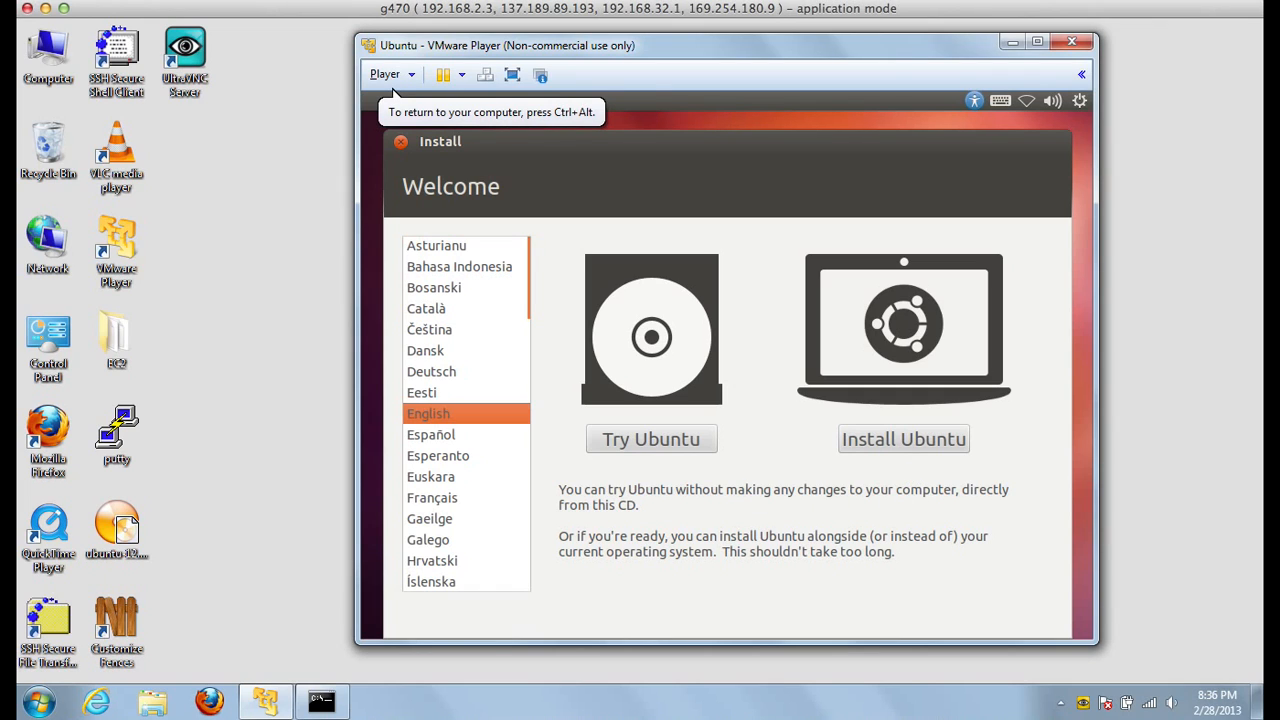
{"action": "left_click", "coordinate": [904, 439]}
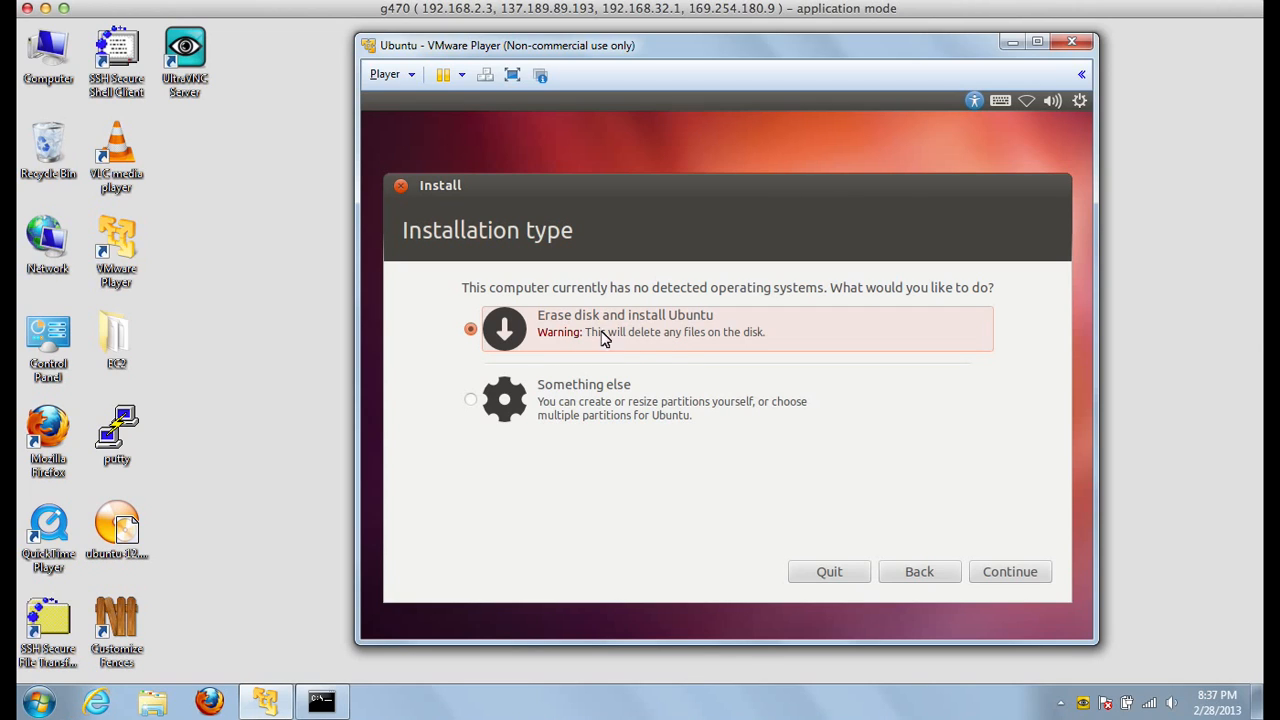
Keep 'Erase disk and install Ubuntu', confirm Install Now, and reconnect the dropped viewer session twice.
{"action": "left_click", "coordinate": [1005, 577]}
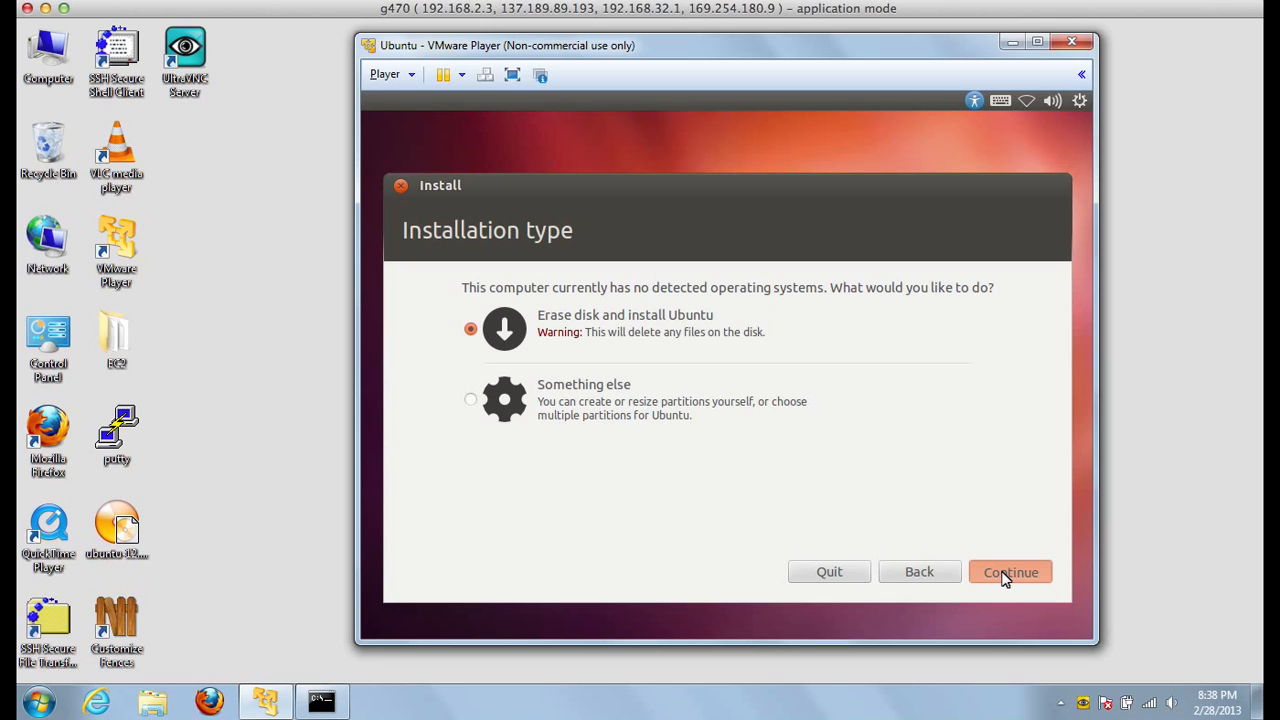
{"action": "left_click", "coordinate": [1005, 576]}
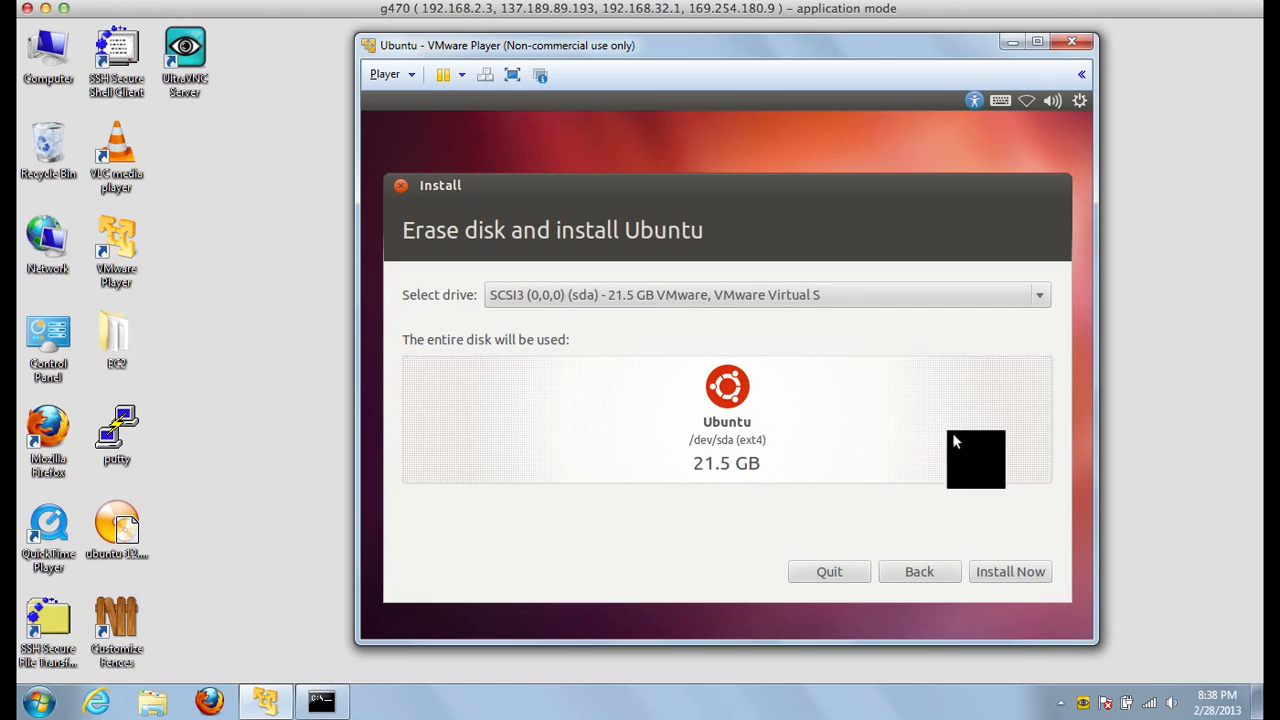
{"action": "left_click", "coordinate": [1001, 574]}
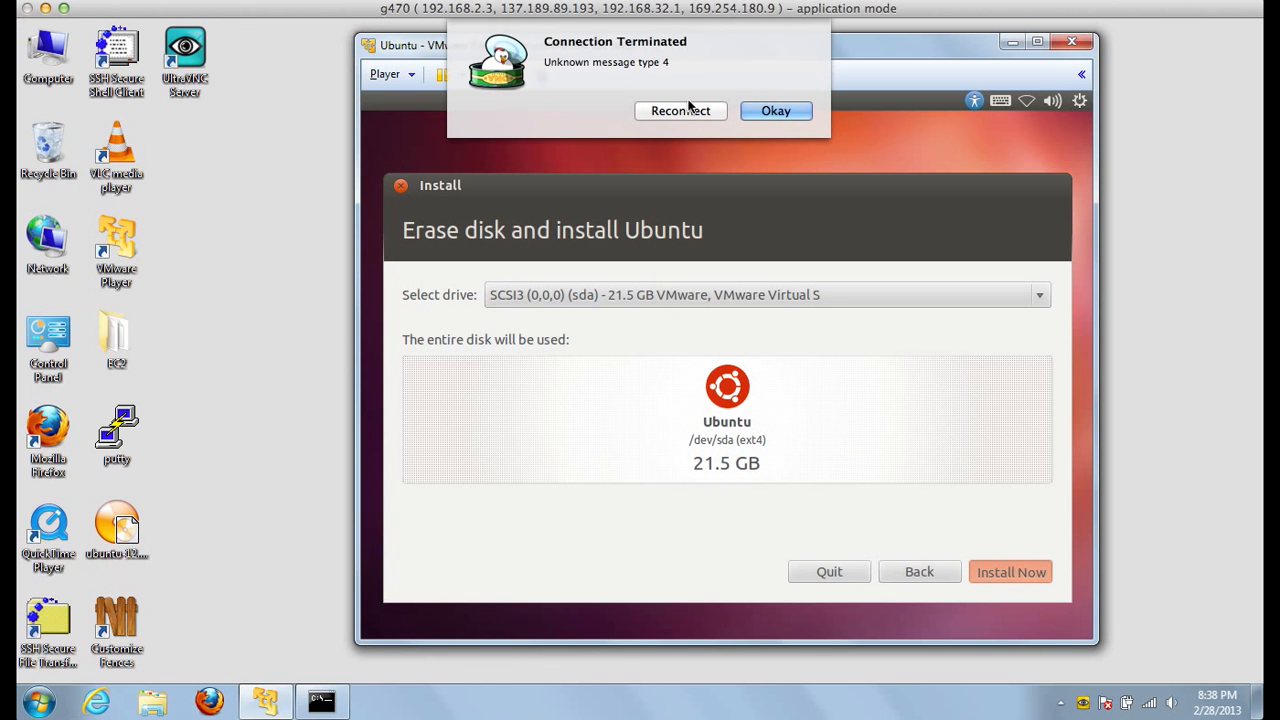
{"action": "left_click", "coordinate": [684, 111]}
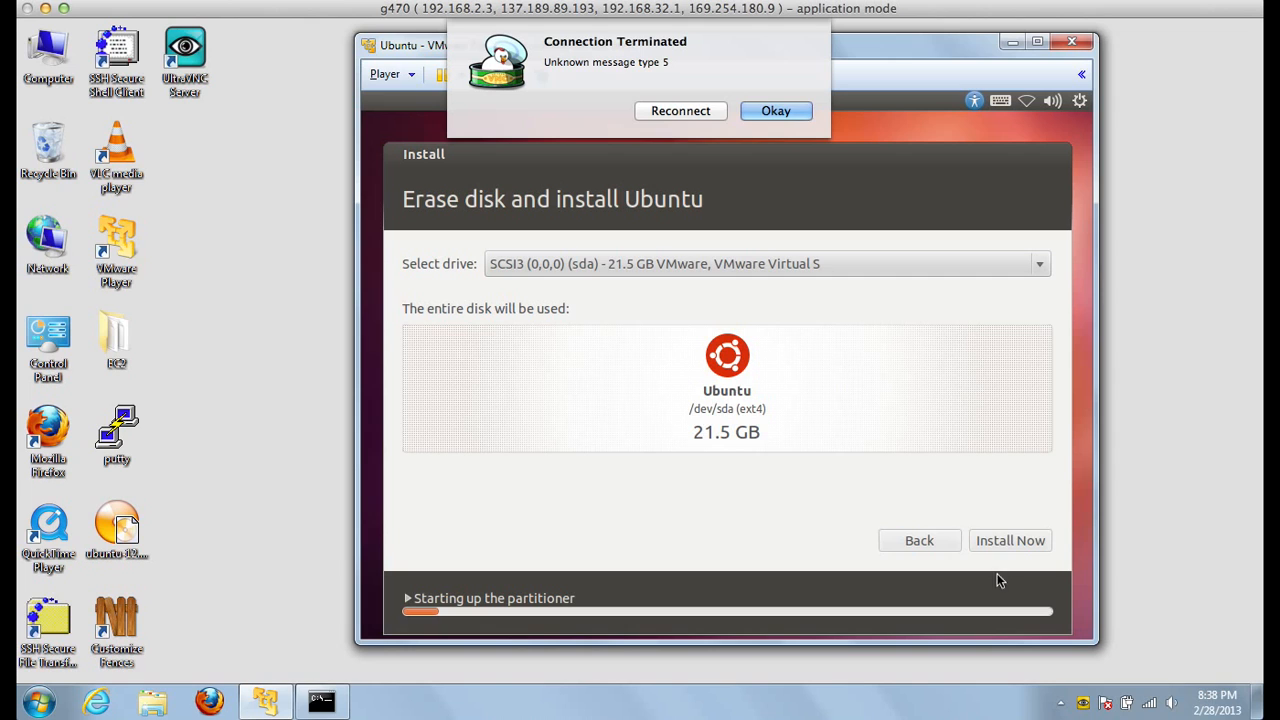
{"action": "left_click", "coordinate": [680, 111]}
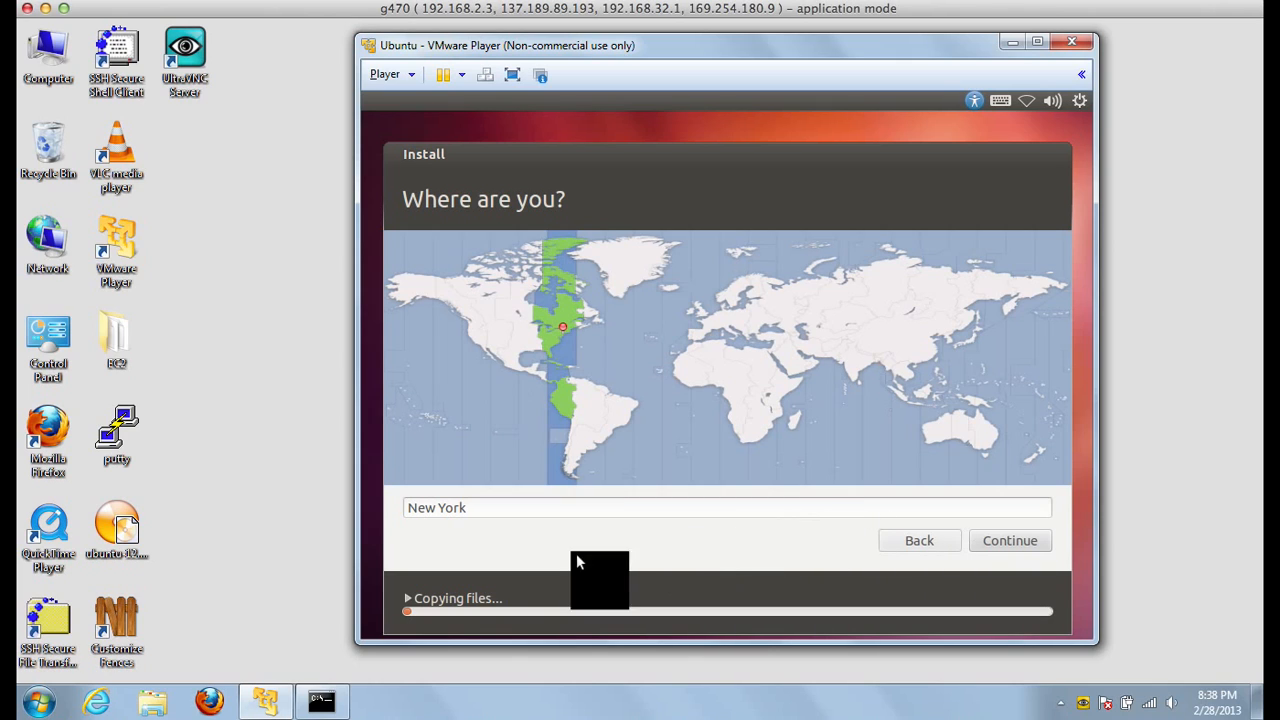
Replace New York with Hong Kong, choosing Hong Kong SAR China Time, and continue.
{"action": "left_click", "coordinate": [667, 510]}
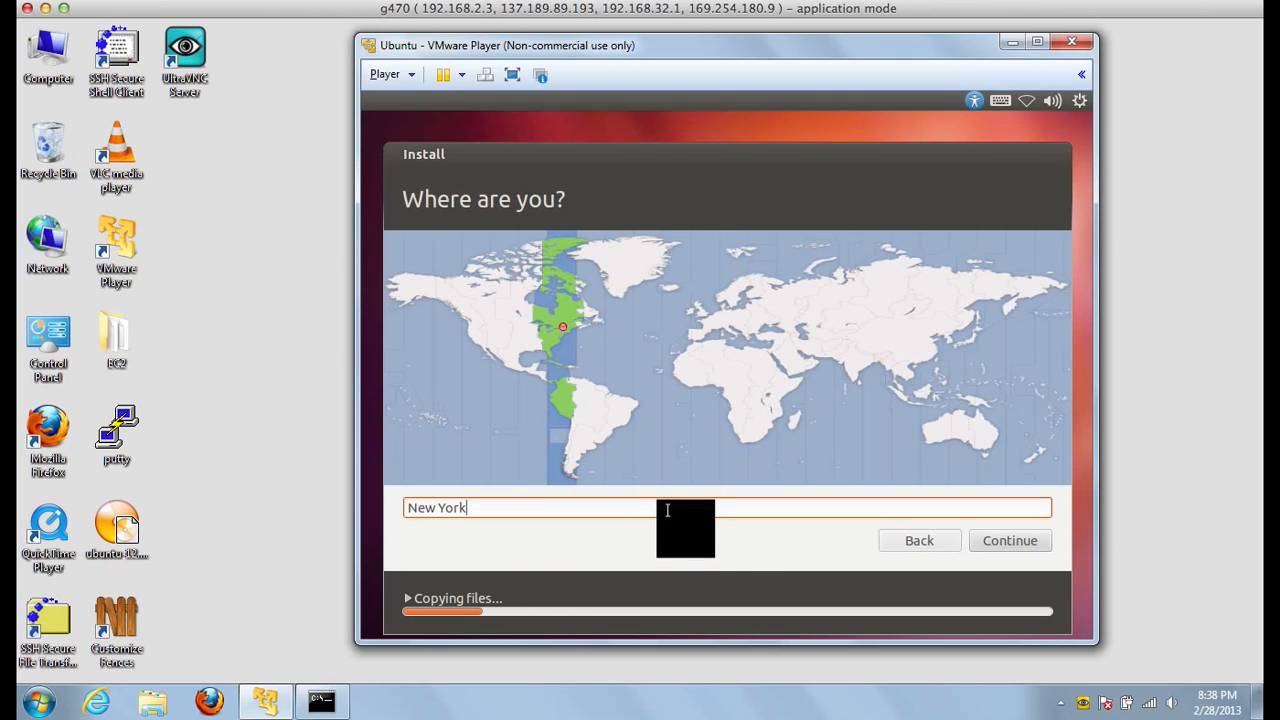
{"action": "key", "text": "BackSpace"}
{"action": "key", "text": "BackSpace"}
{"action": "key", "text": "BackSpace"}
{"action": "key", "text": "BackSpace"}
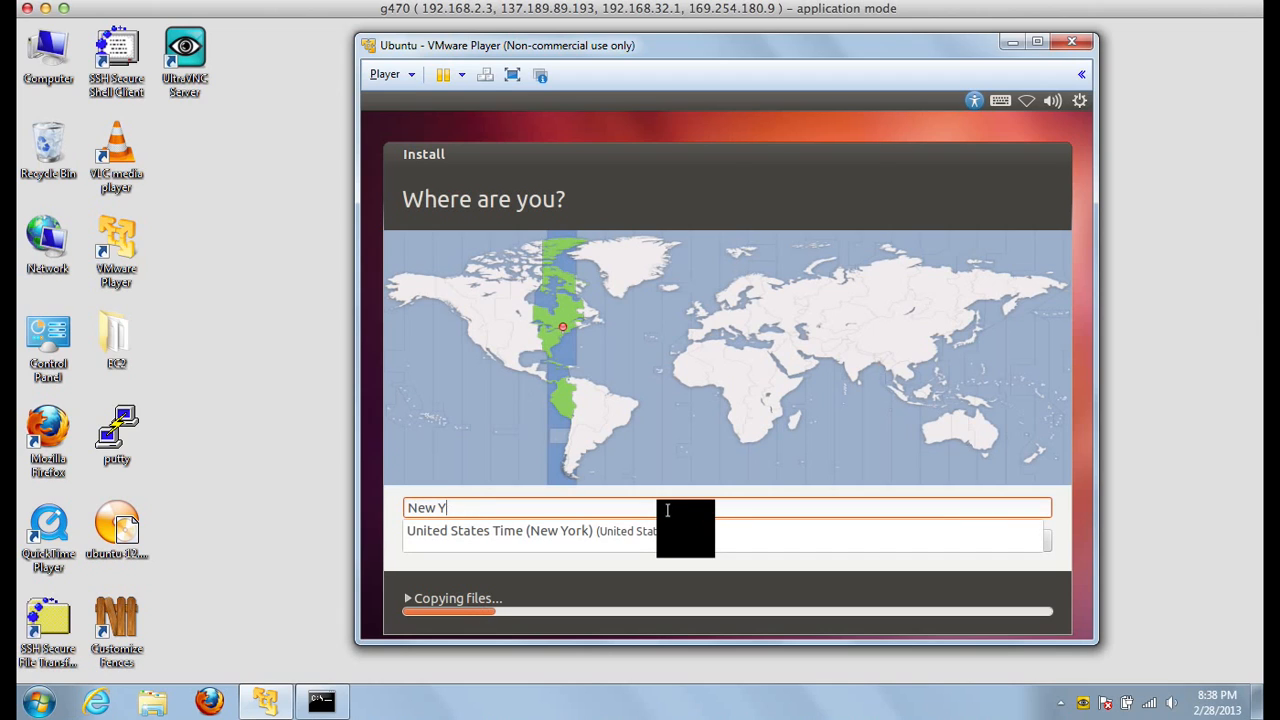
{"action": "key", "text": "BackSpace"}
{"action": "key", "text": "BackSpace"}
{"action": "key", "text": "BackSpace"}
{"action": "key", "text": "BackSpace"}
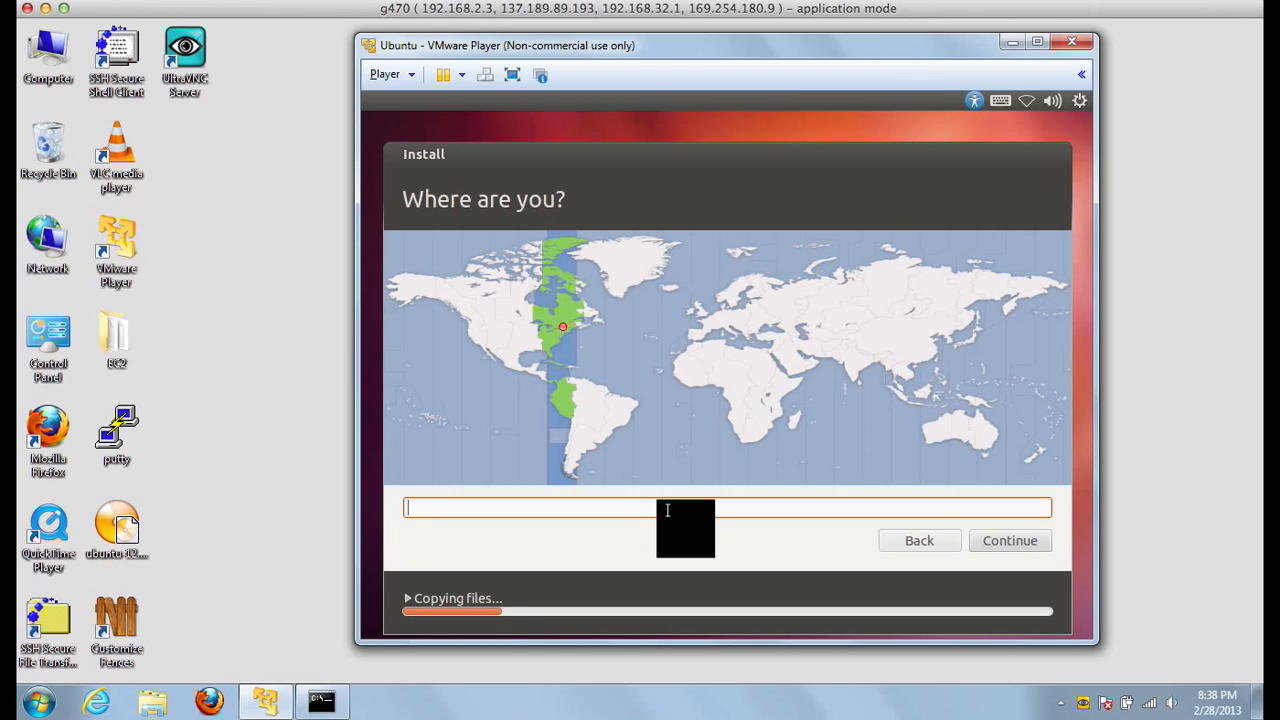
{"action": "type", "text": "Hong Kong"}
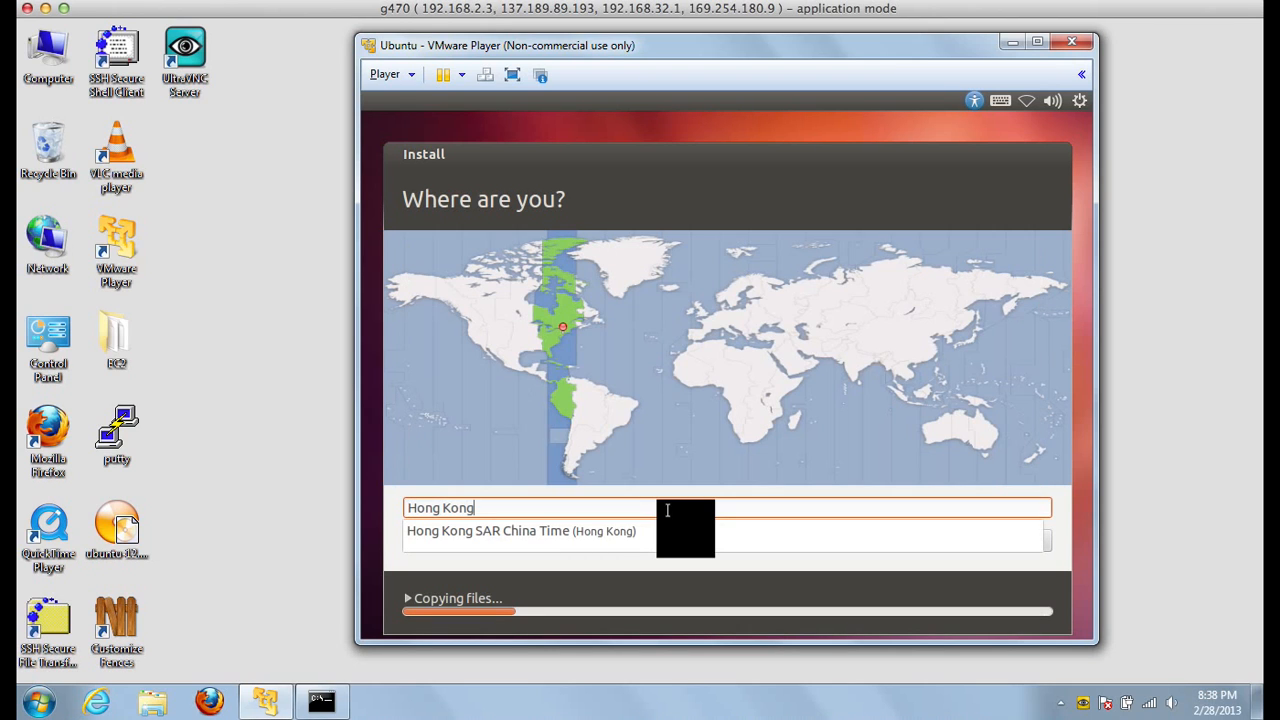
{"action": "left_click", "coordinate": [646, 531]}
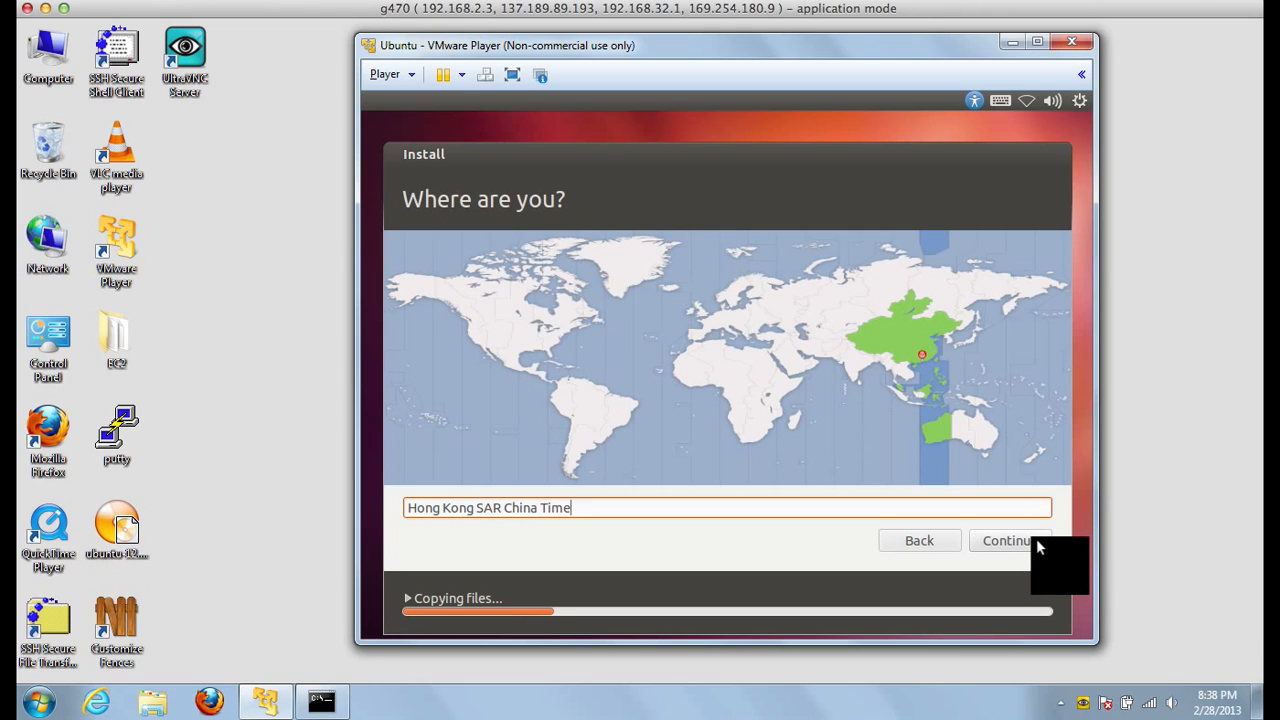
{"action": "left_click", "coordinate": [1036, 540]}
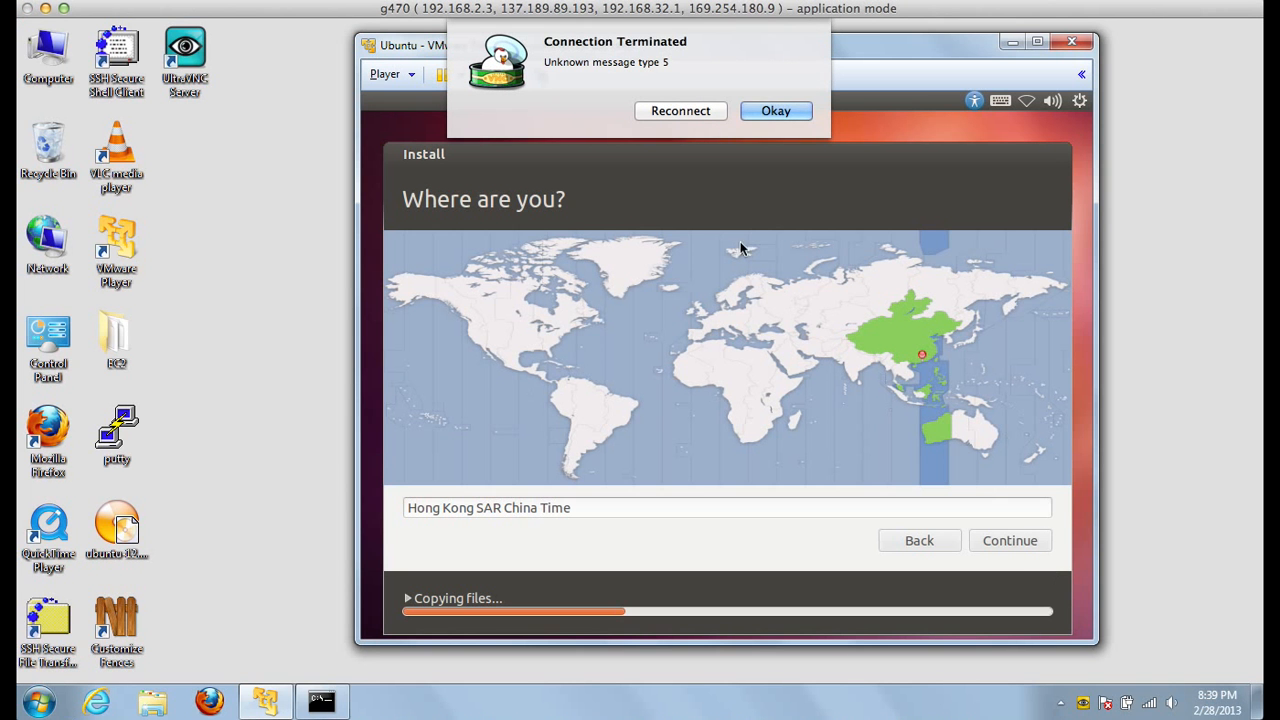
{"action": "left_click", "coordinate": [679, 115]}
Keep the English (US) keyboard layout and continue to Who are you?, reconnecting the viewer when needed.
{"action": "left_click", "coordinate": [686, 110]}
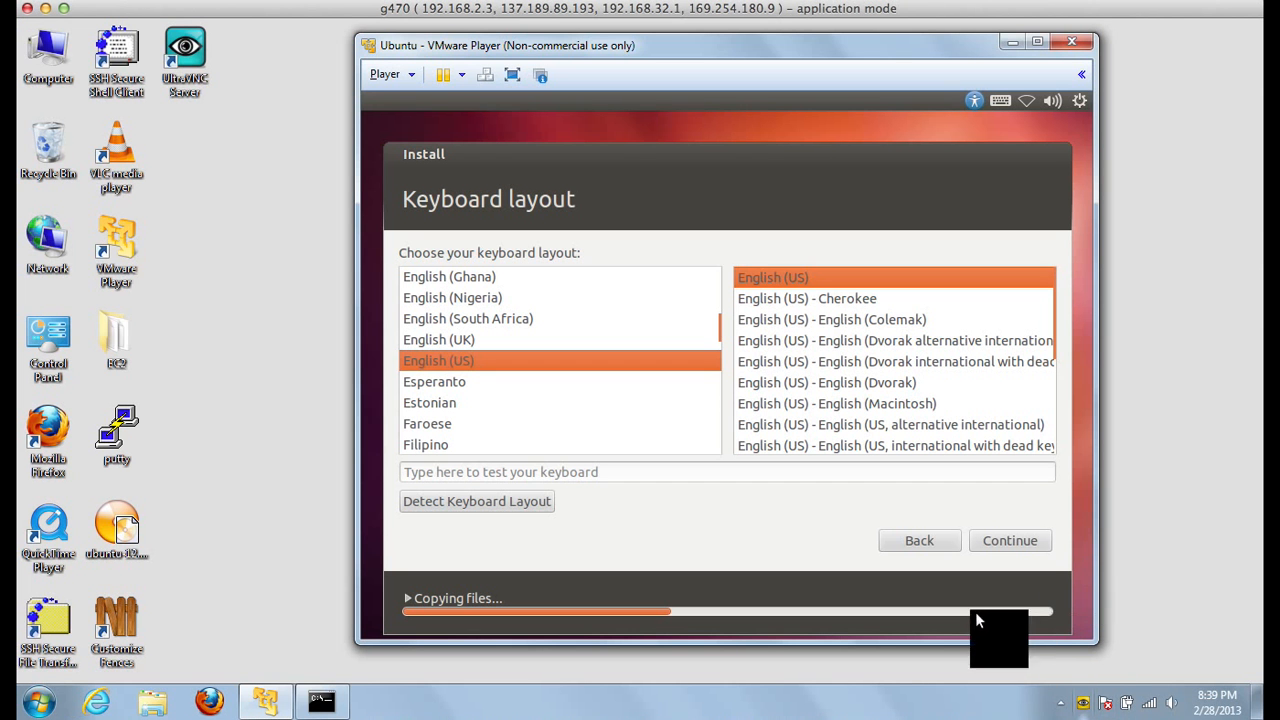
{"action": "left_click", "coordinate": [1038, 540]}
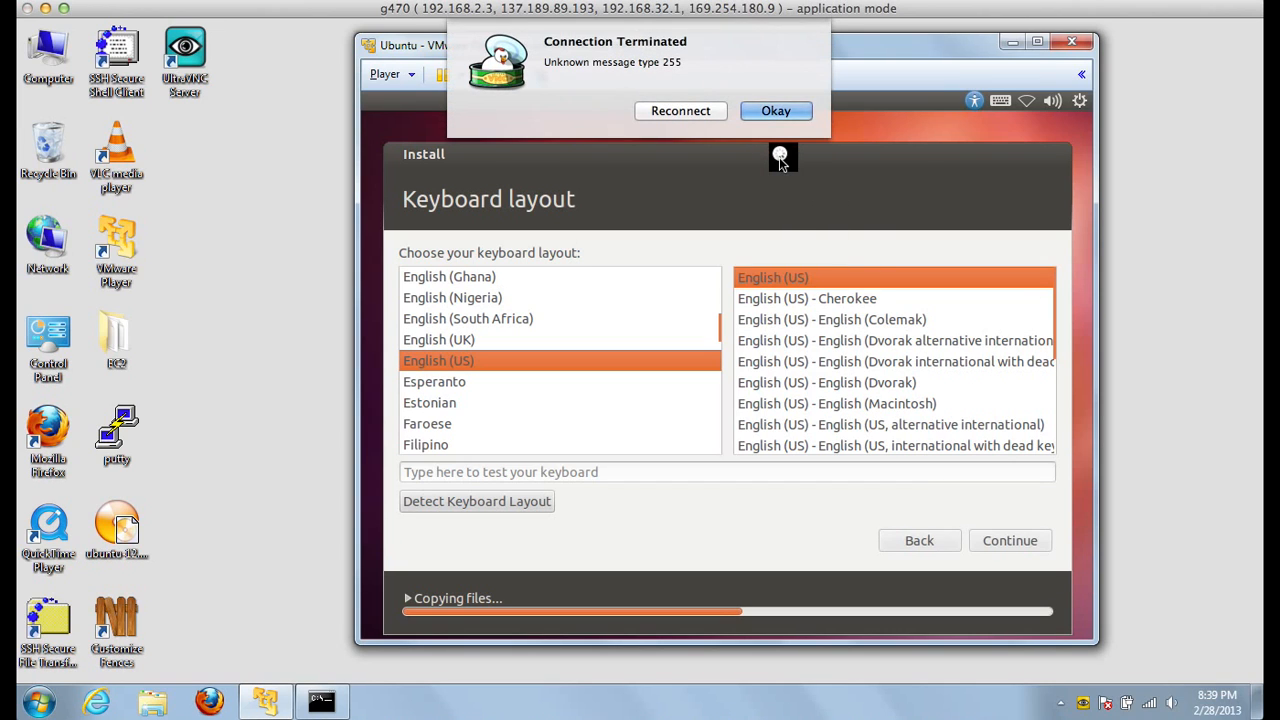
{"action": "left_click", "coordinate": [701, 111]}
{"action": "left_click", "coordinate": [714, 111]}
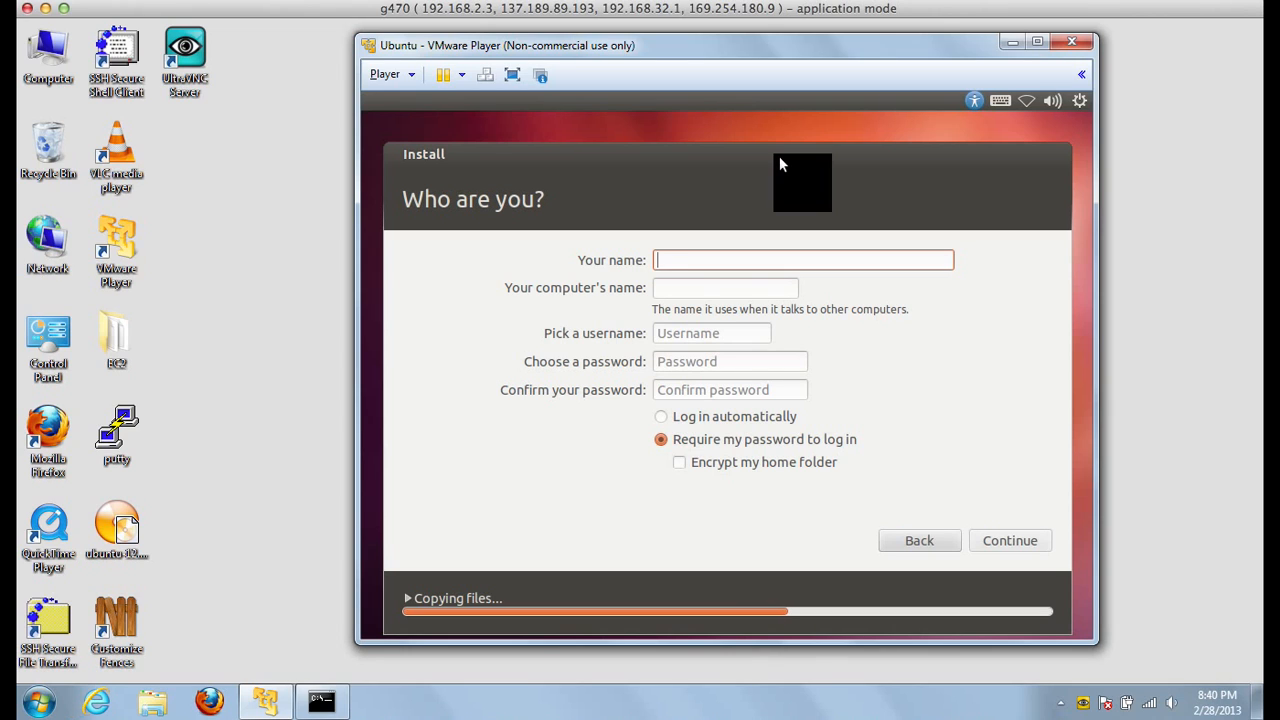
Enter the user's full name, computer name mite-vm, a username, and the password twice.
{"action": "type", "text": "Wong Tsz Ye"}
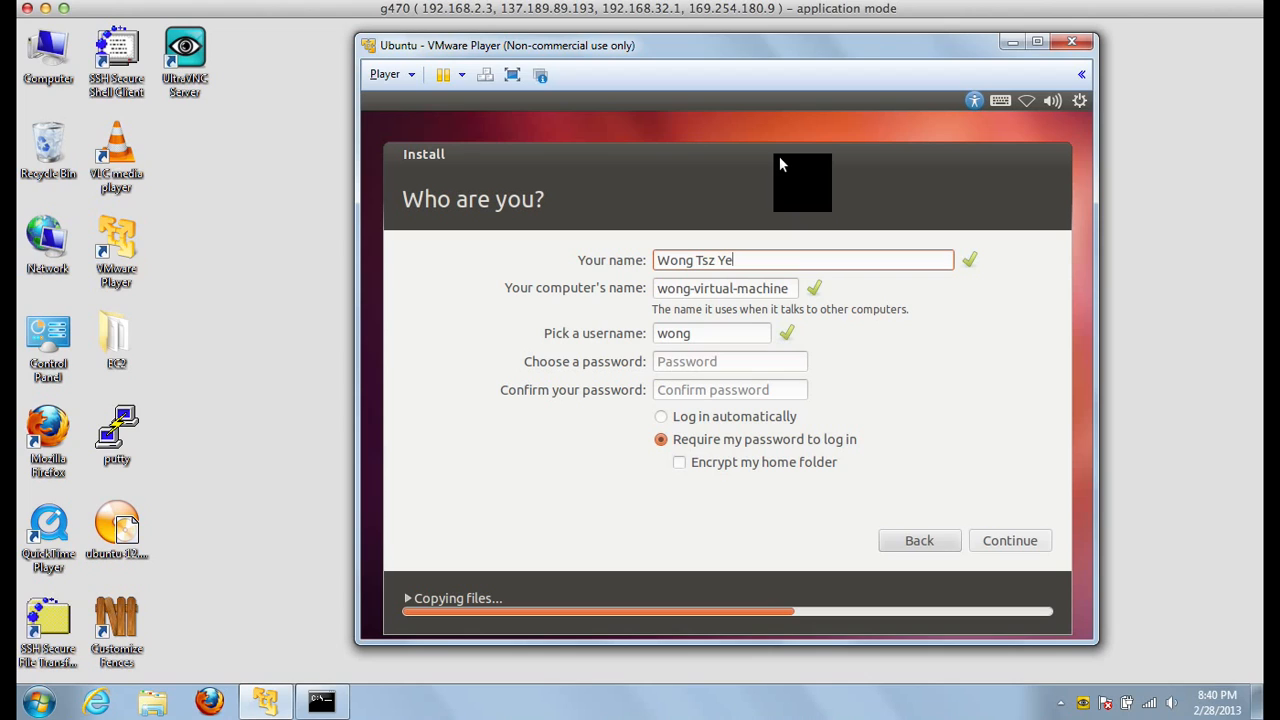
{"action": "type", "text": "ung"}
{"action": "key", "text": "Tab"}
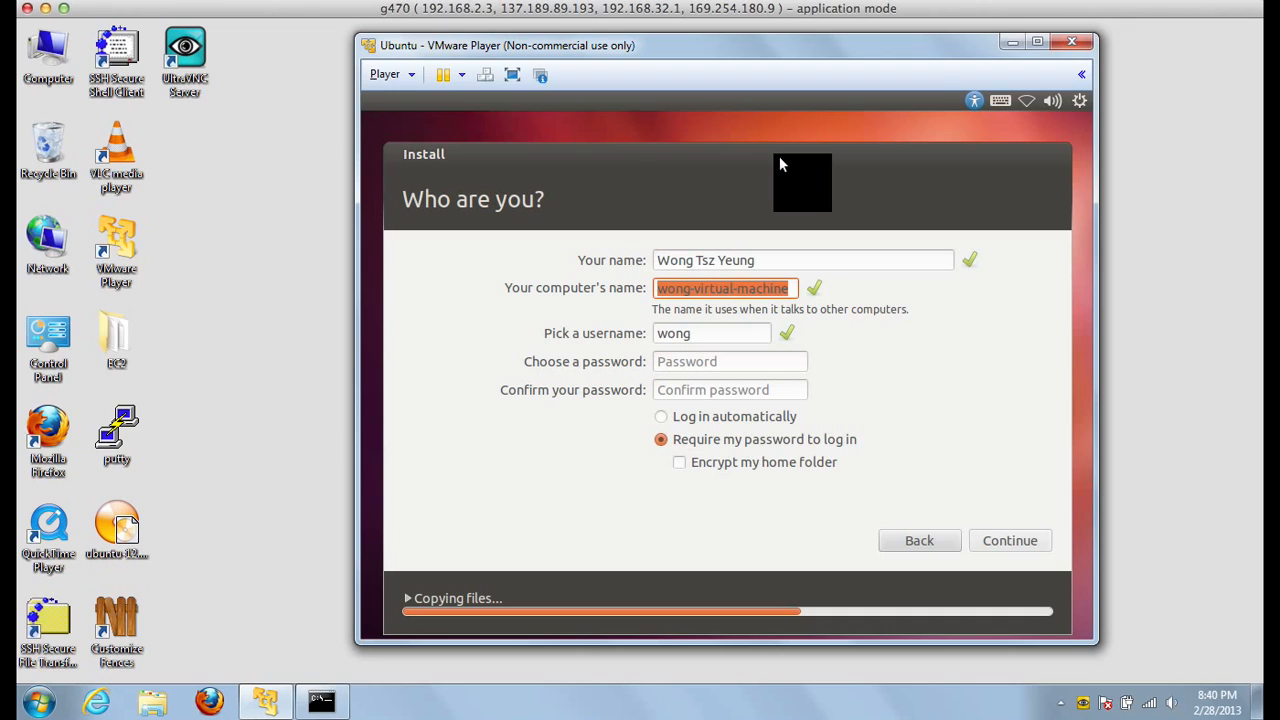
{"action": "type", "text": "mit"}
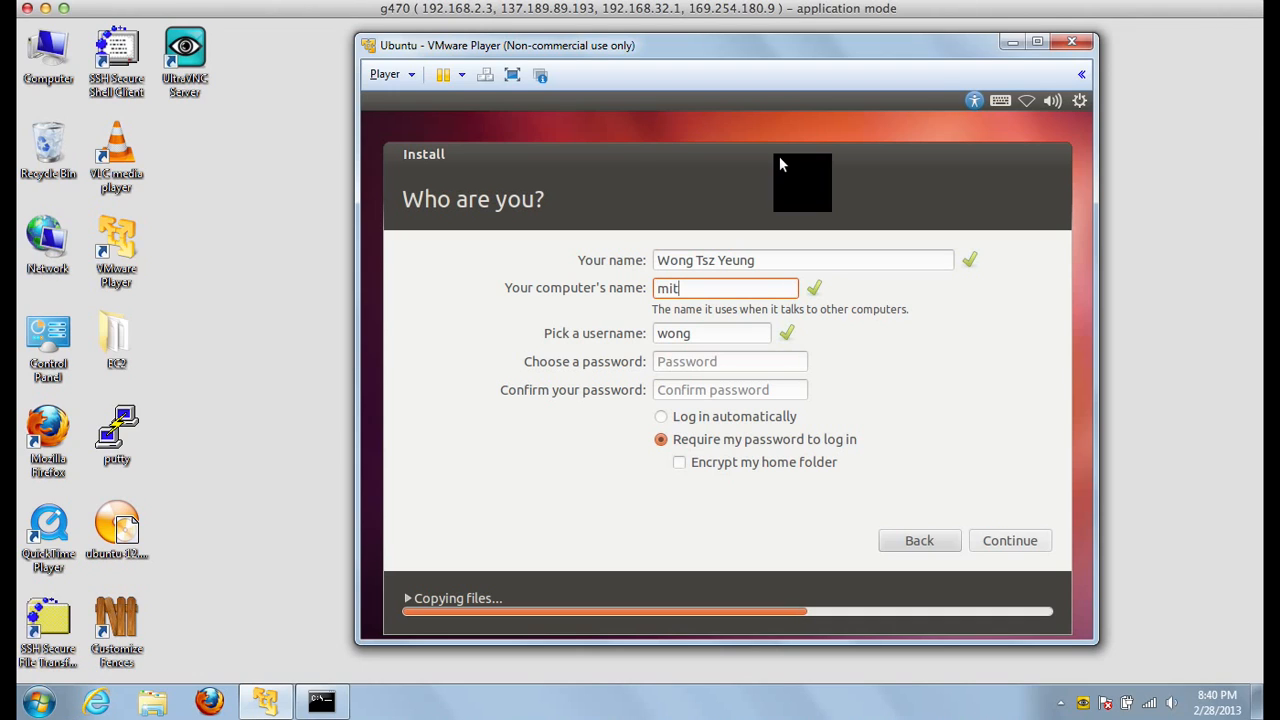
{"action": "type", "text": "e-vm"}
{"action": "key", "text": "Tab"}
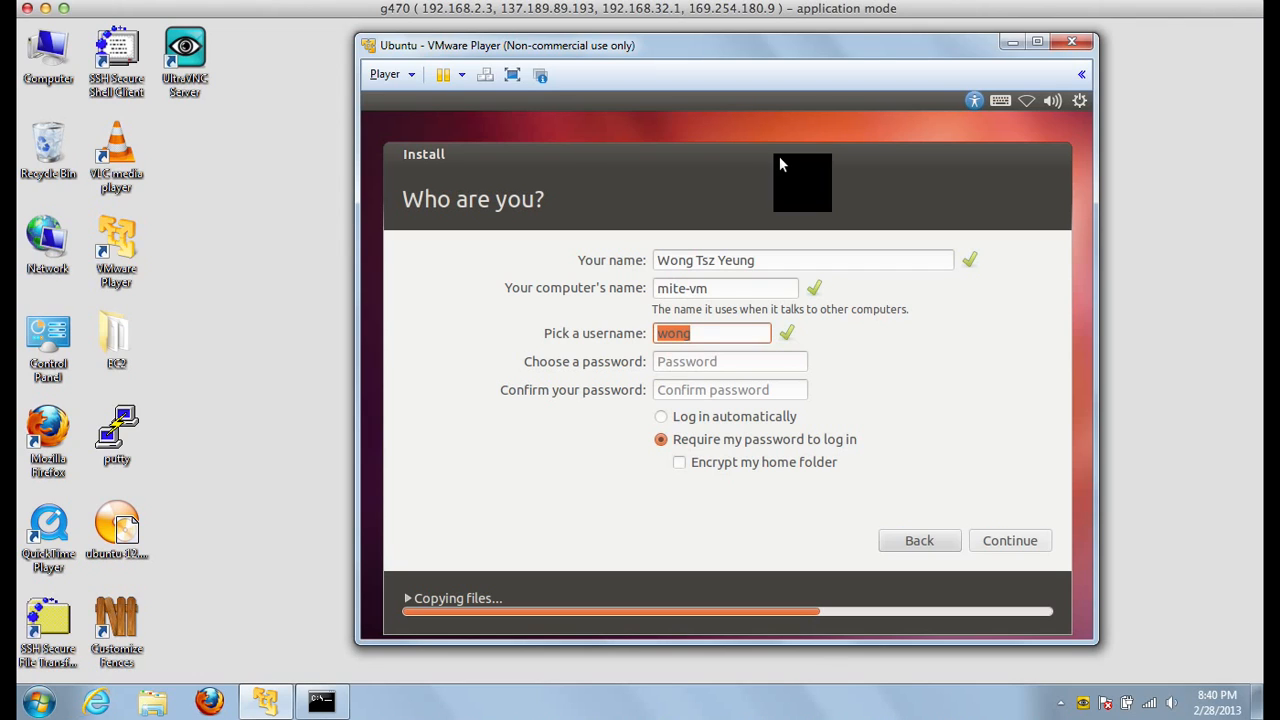
{"action": "type", "text": "tywong"}
{"action": "key", "text": "Tab"}
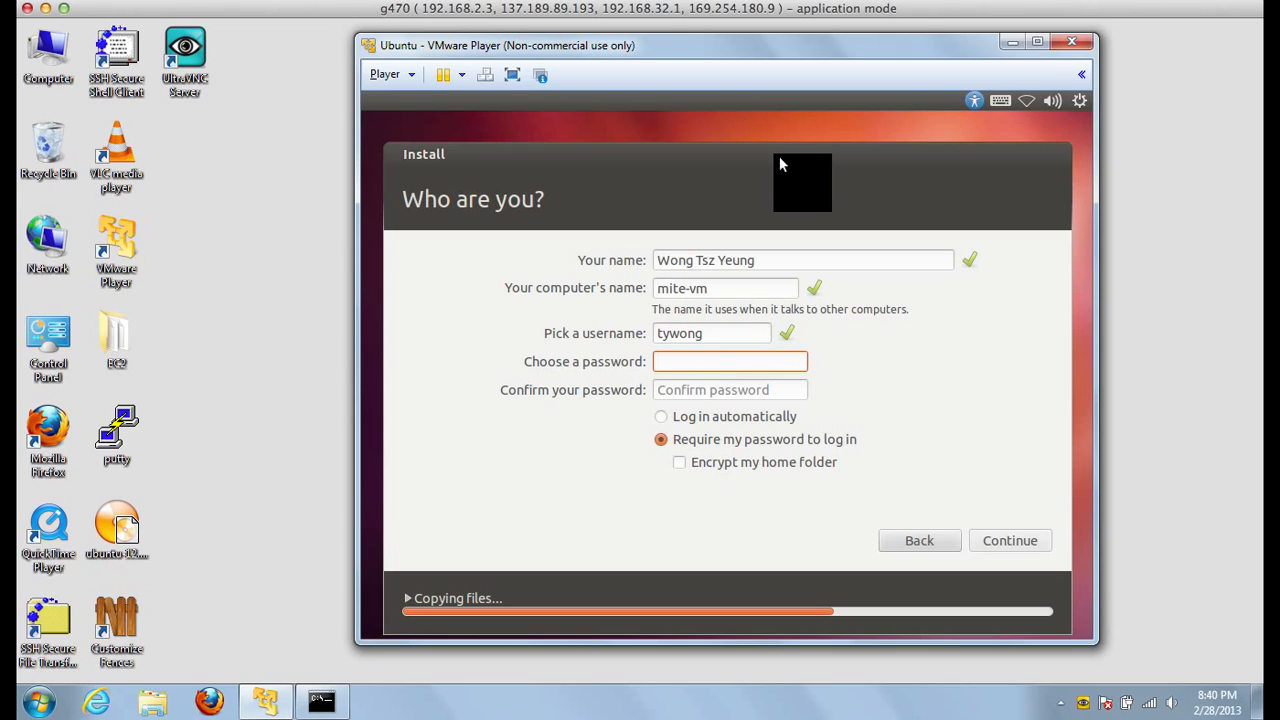
{"action": "type", "text": "********"}
{"action": "key", "text": "Tab"}
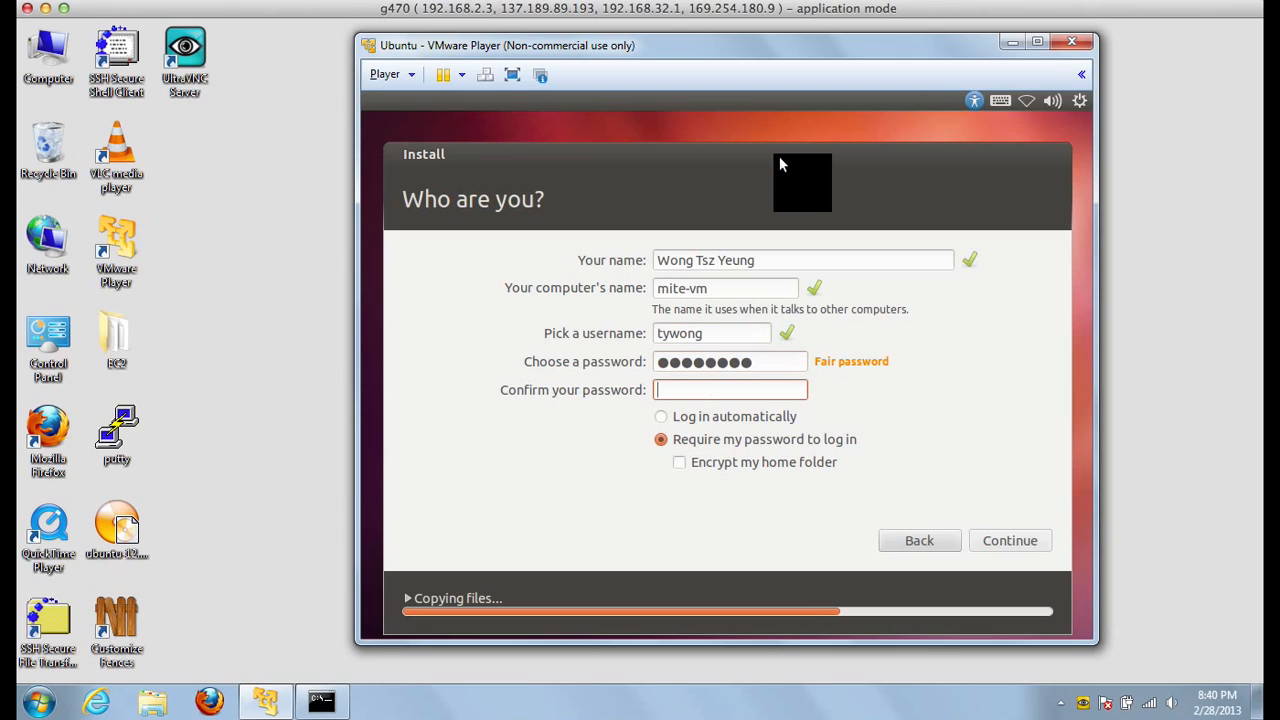
{"action": "type", "text": "********"}
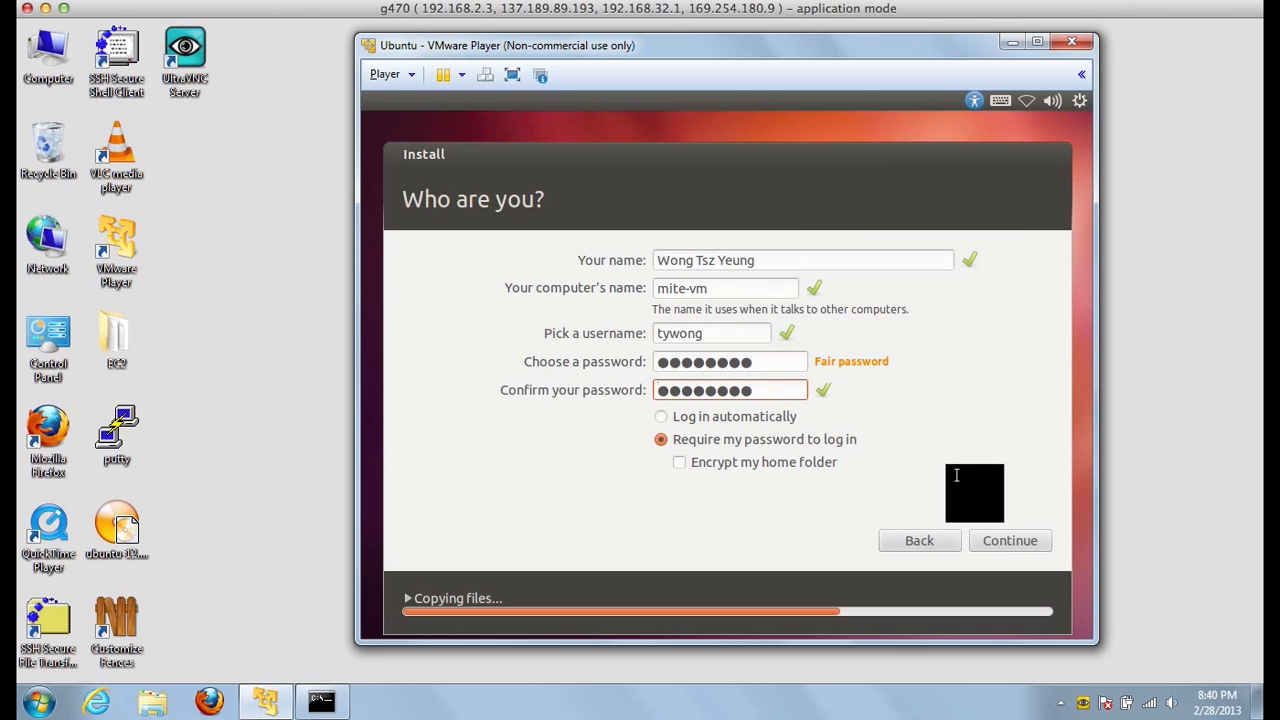
Submit the account details, restart to finish installation, and dismiss the connection-terminated notice.
{"action": "left_click", "coordinate": [1013, 541]}
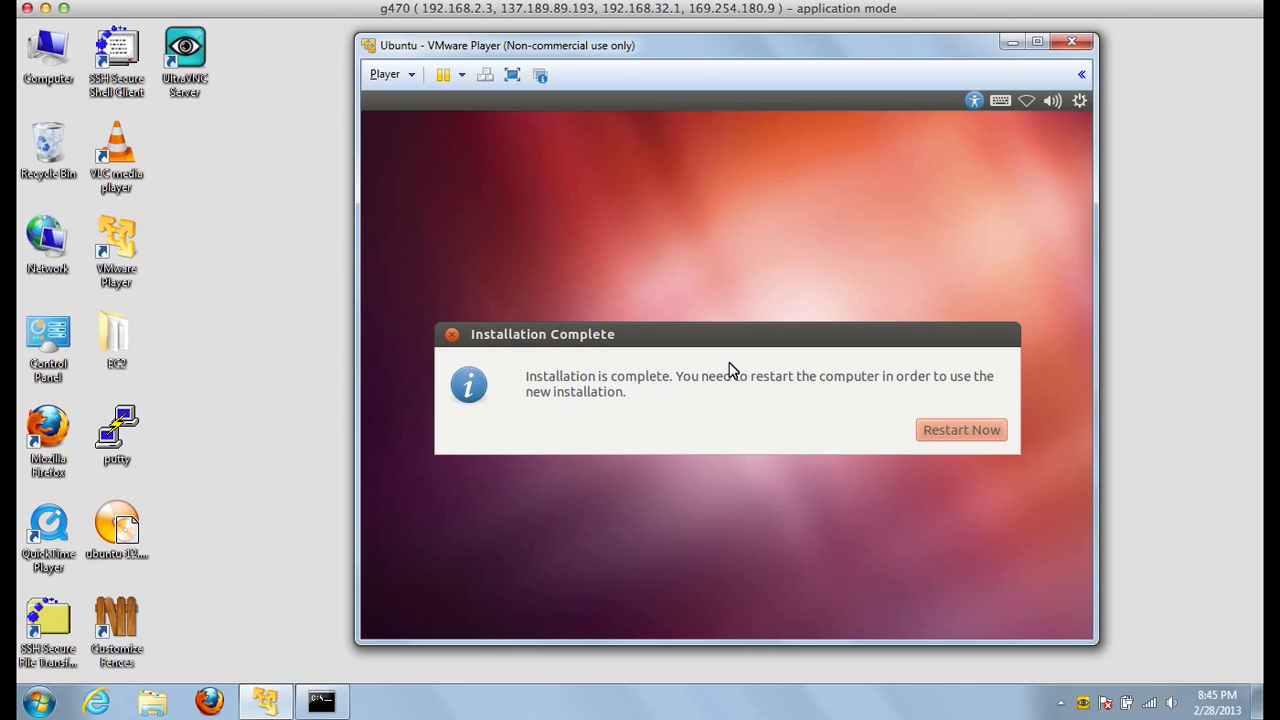
{"action": "left_click", "coordinate": [968, 440]}
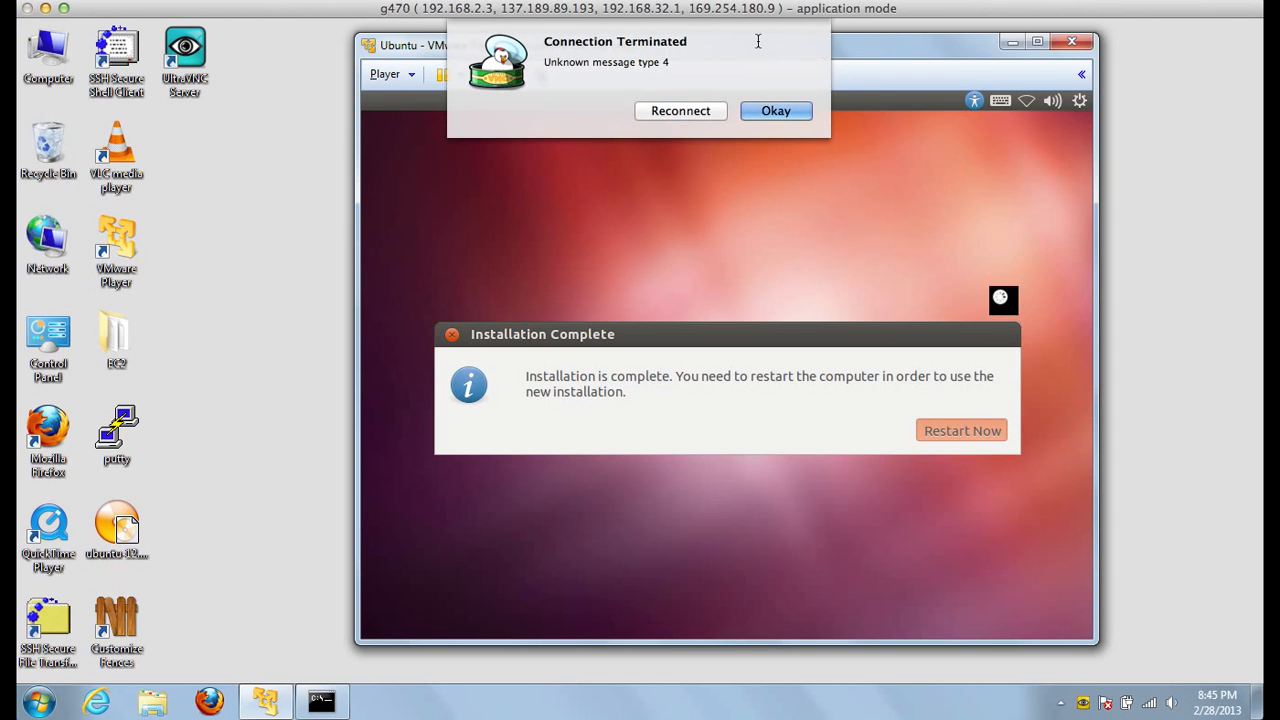
{"action": "left_click", "coordinate": [685, 111]}
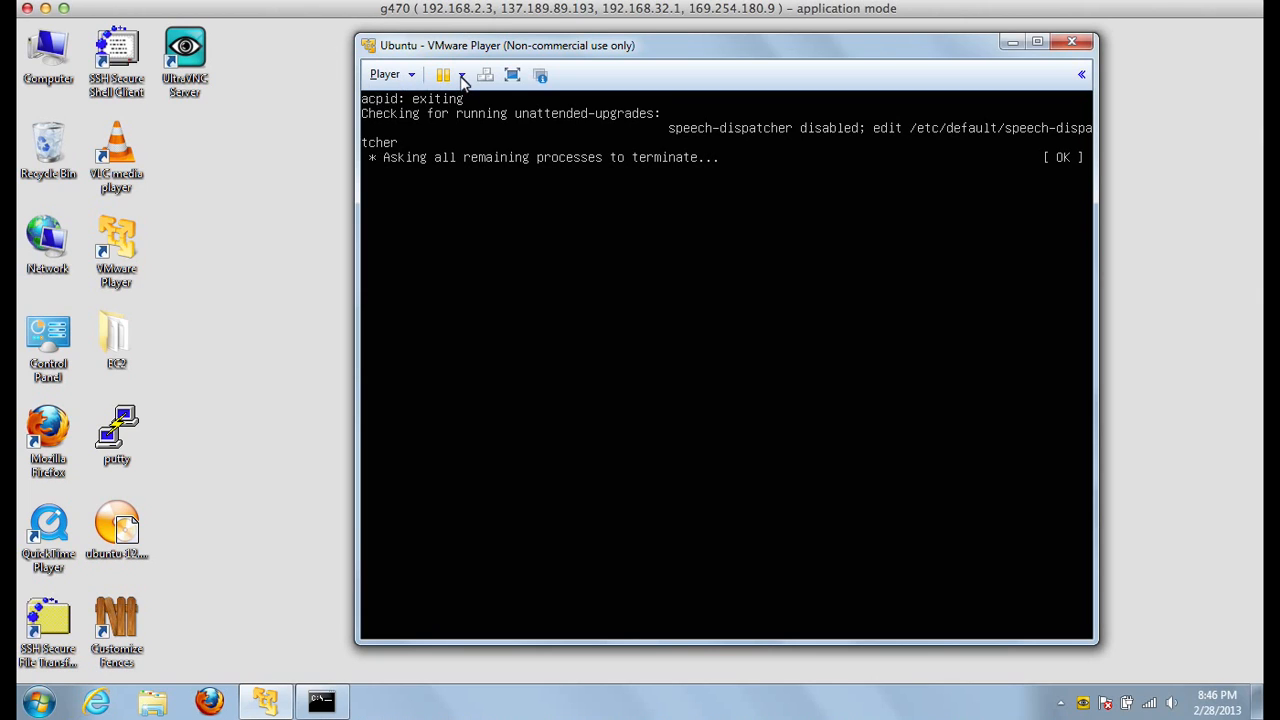
Power off the Ubuntu virtual machine from the power dropdown and confirm with Yes.
{"action": "left_click", "coordinate": [462, 77]}
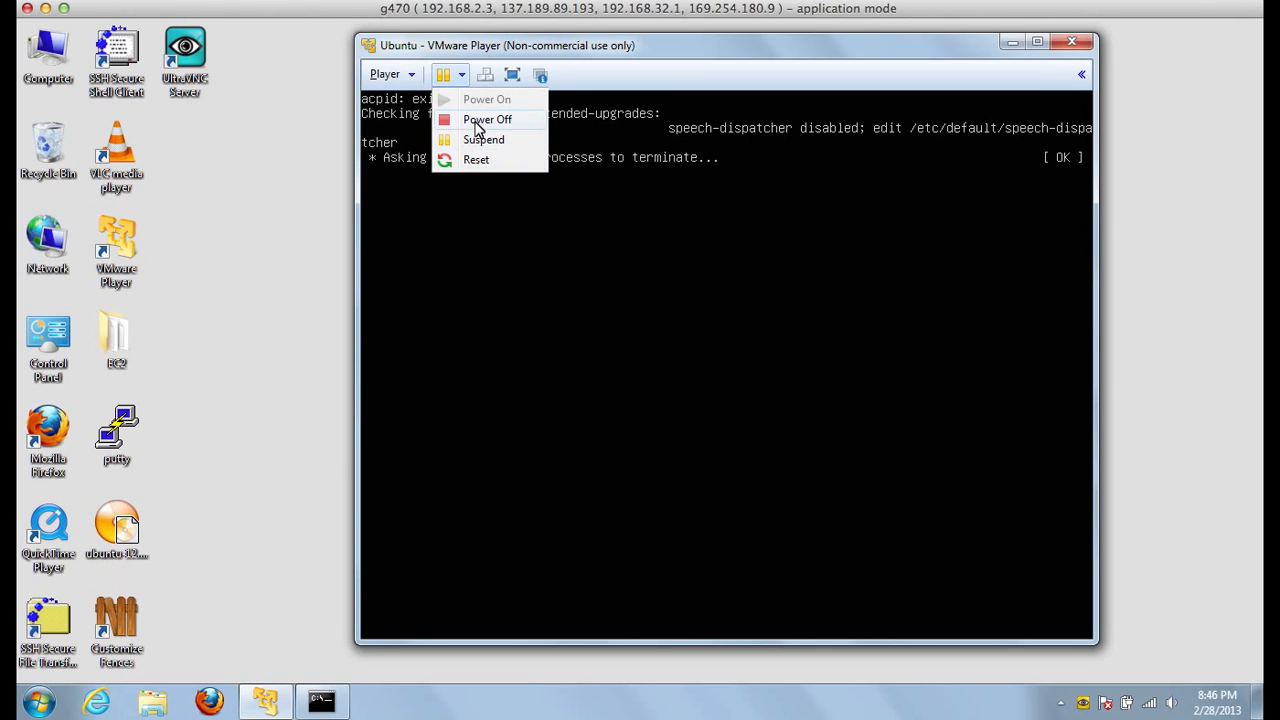
{"action": "left_click", "coordinate": [477, 120]}
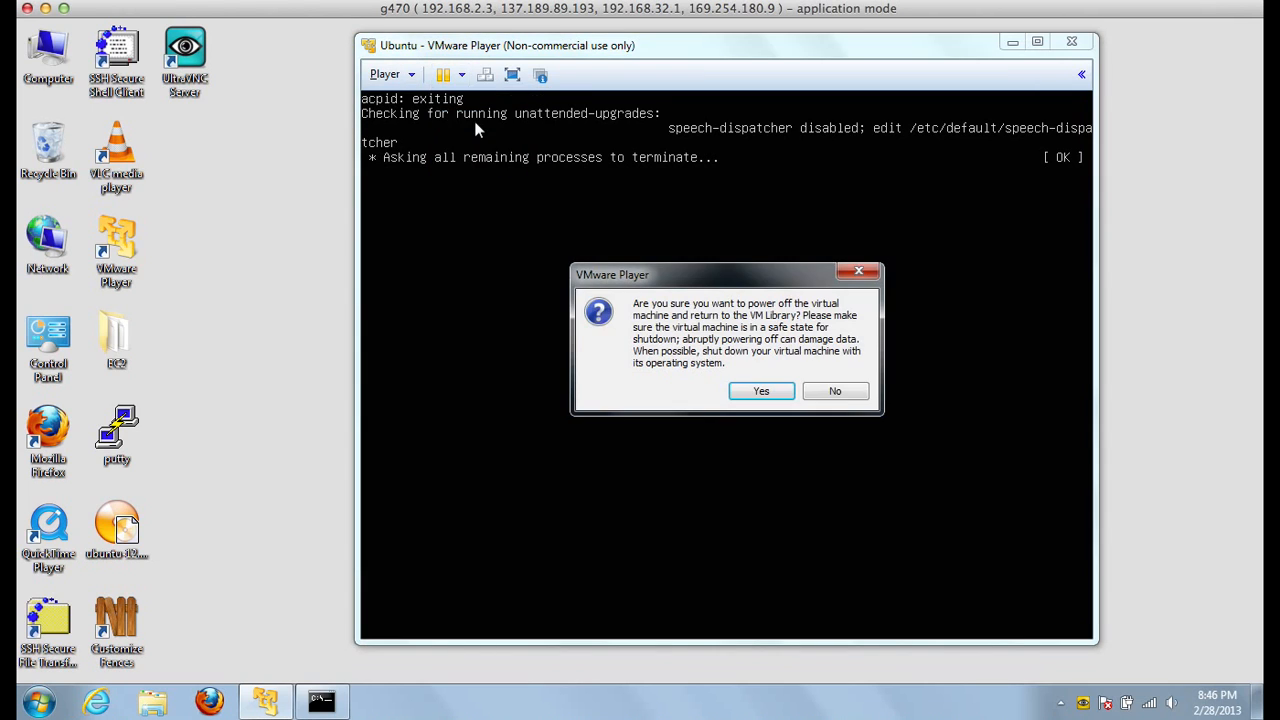
{"action": "left_click", "coordinate": [774, 390]}
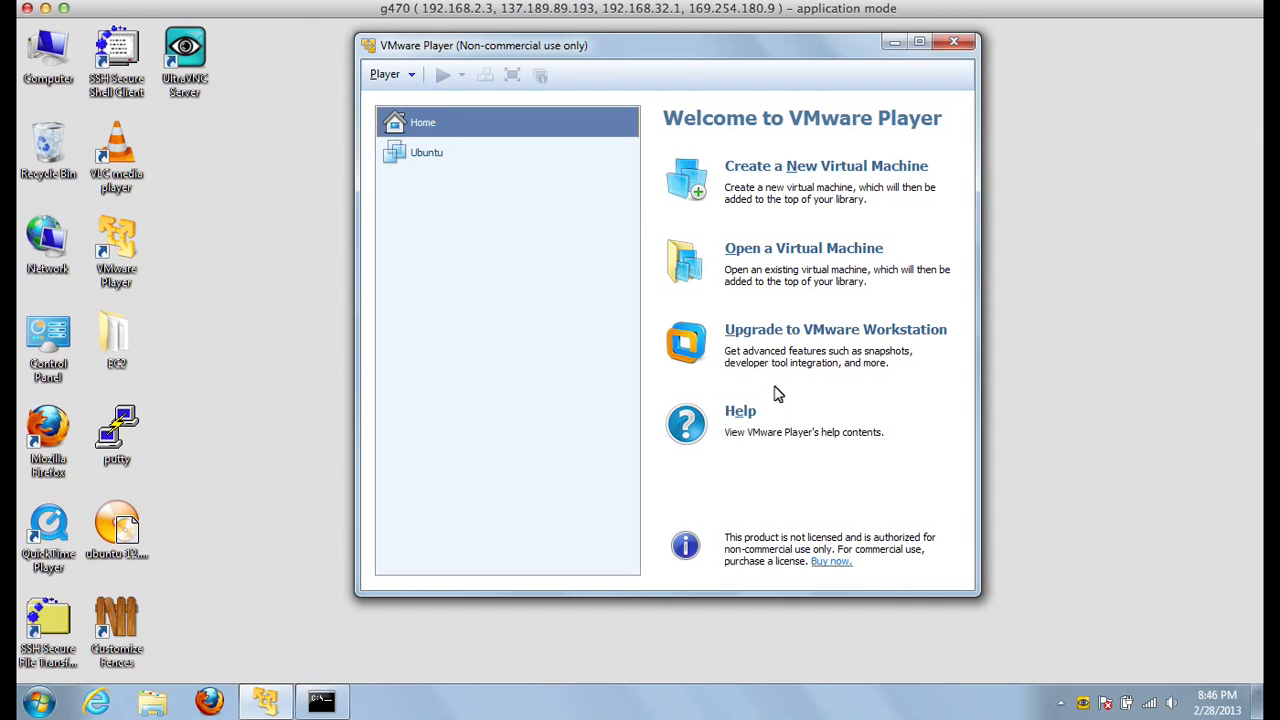
In the Ubuntu VM settings, switch CD/DVD (IDE) to Use physical drive (Auto detect) and save.
{"action": "left_click", "coordinate": [552, 164]}
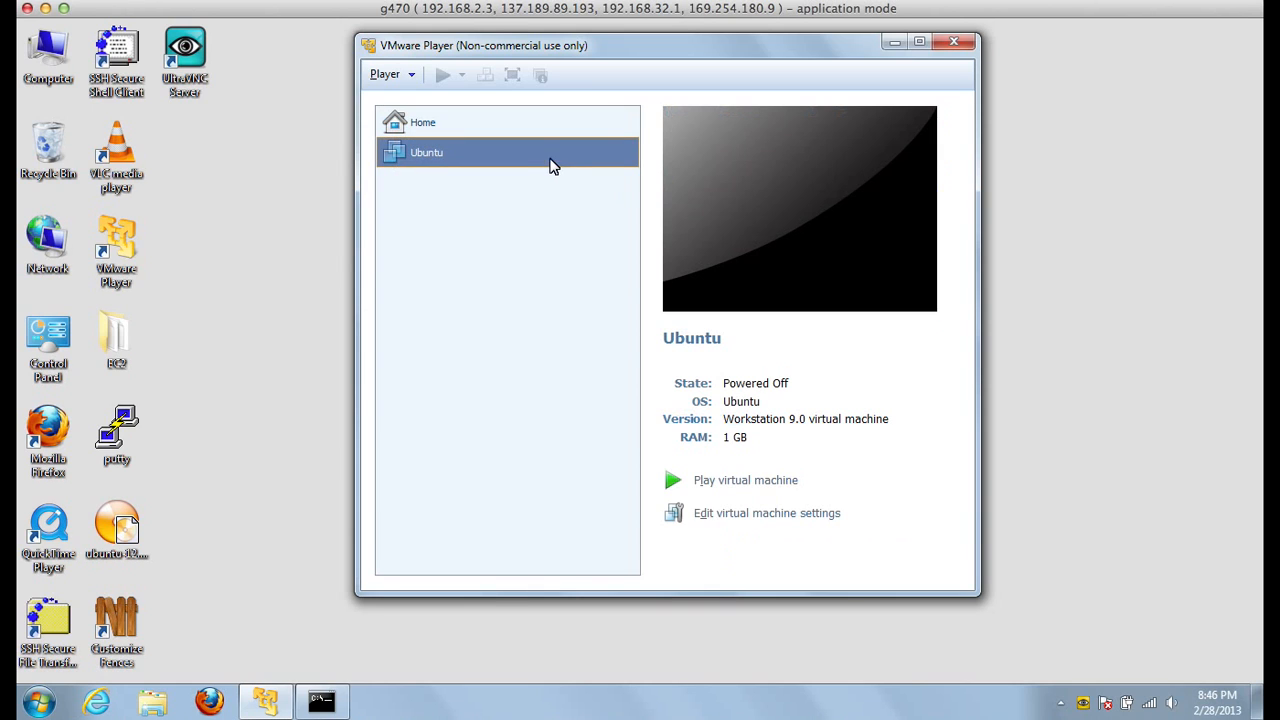
{"action": "left_click", "coordinate": [711, 517]}
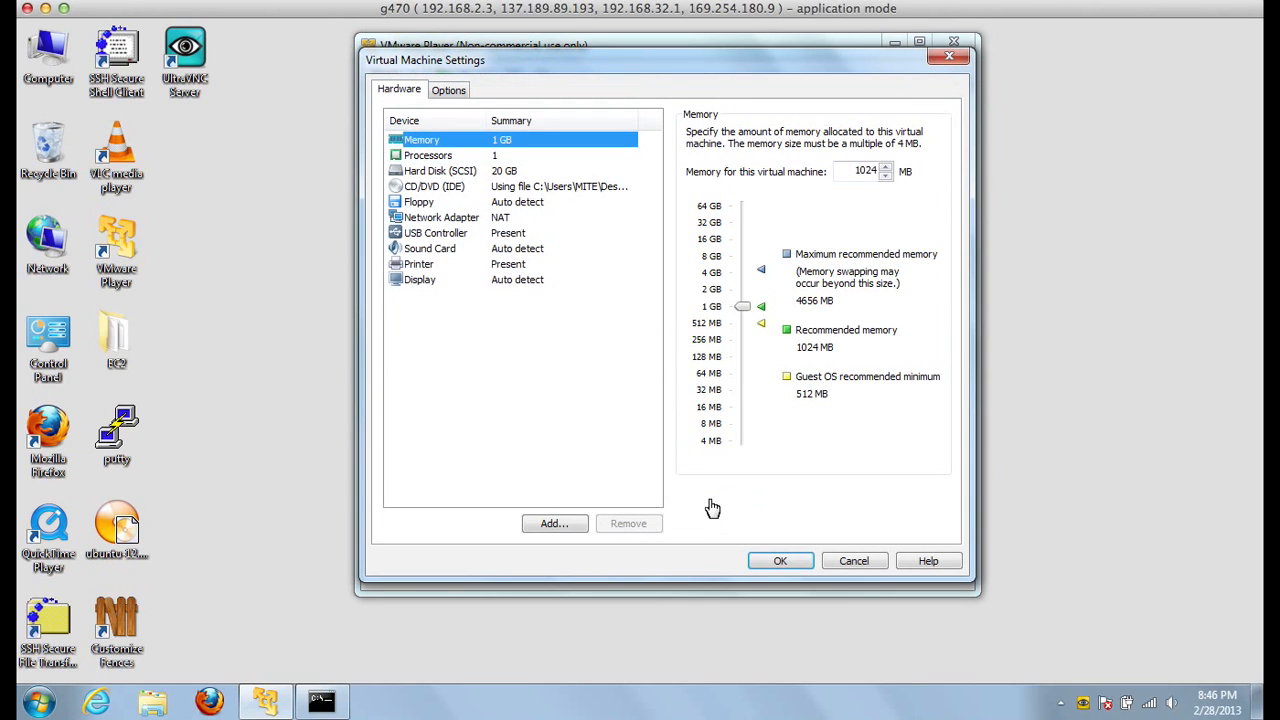
{"action": "left_click", "coordinate": [447, 222]}
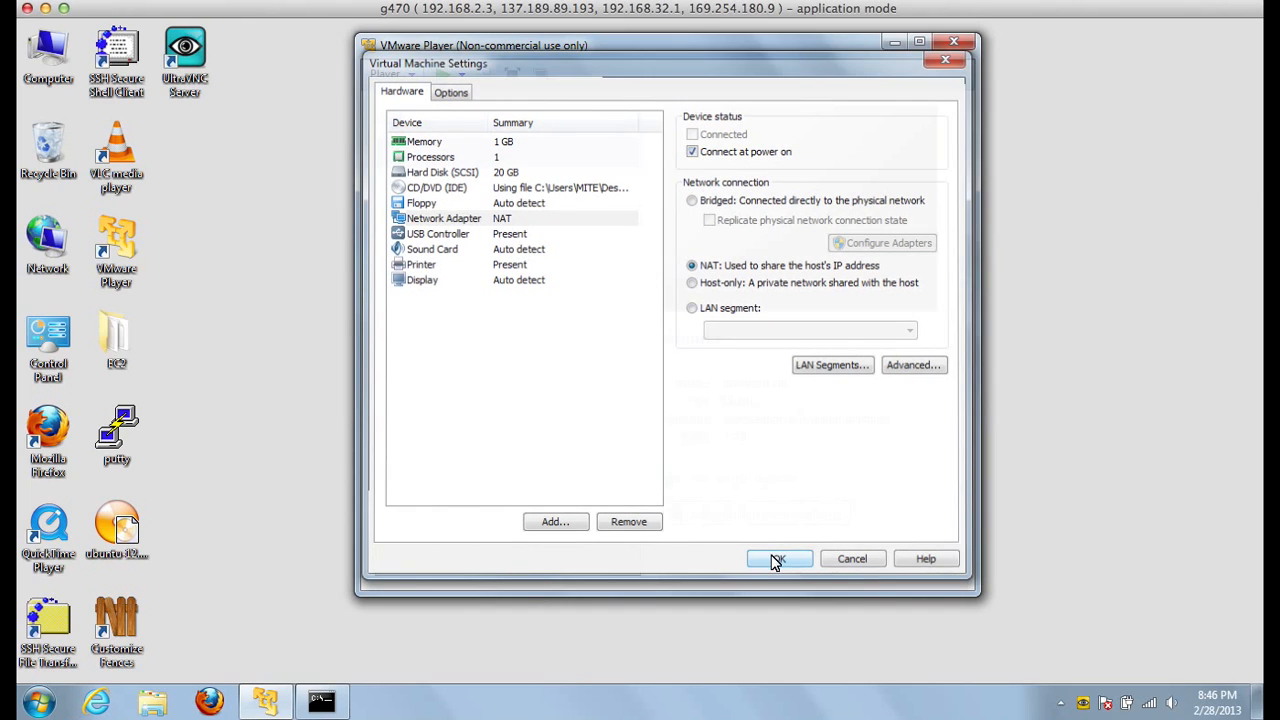
{"action": "left_click", "coordinate": [779, 561]}
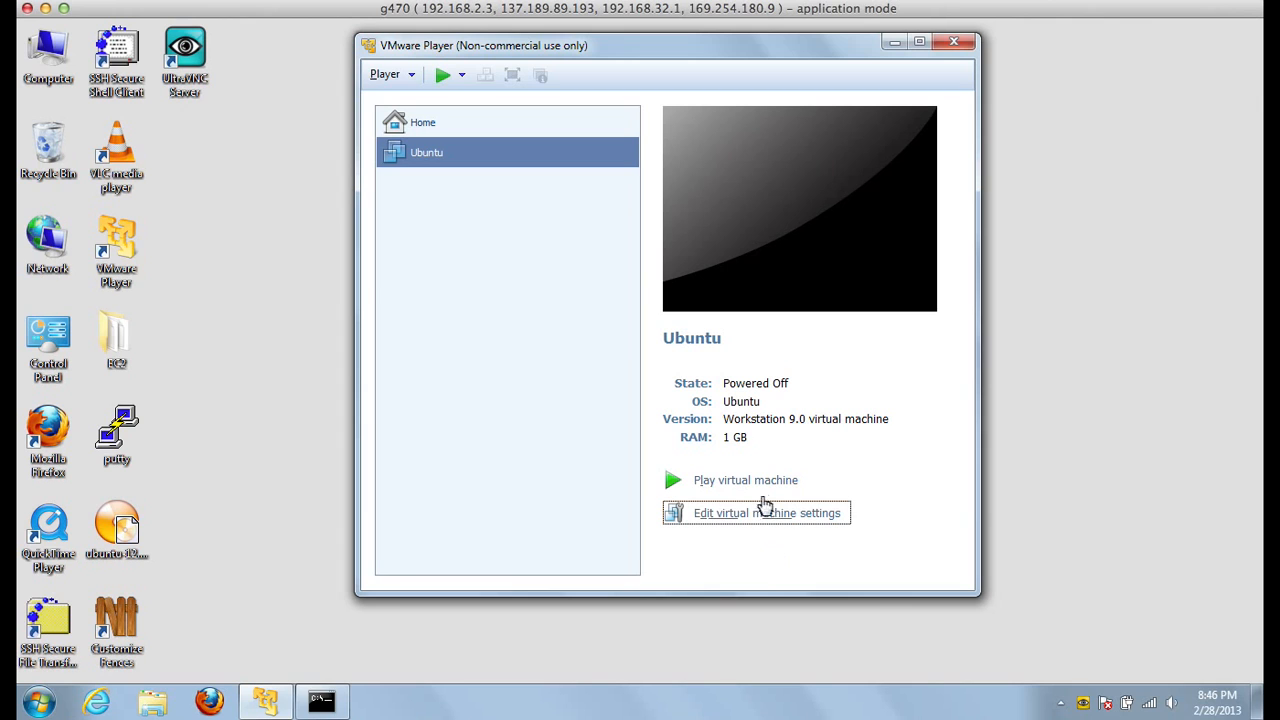
{"action": "left_click", "coordinate": [758, 513]}
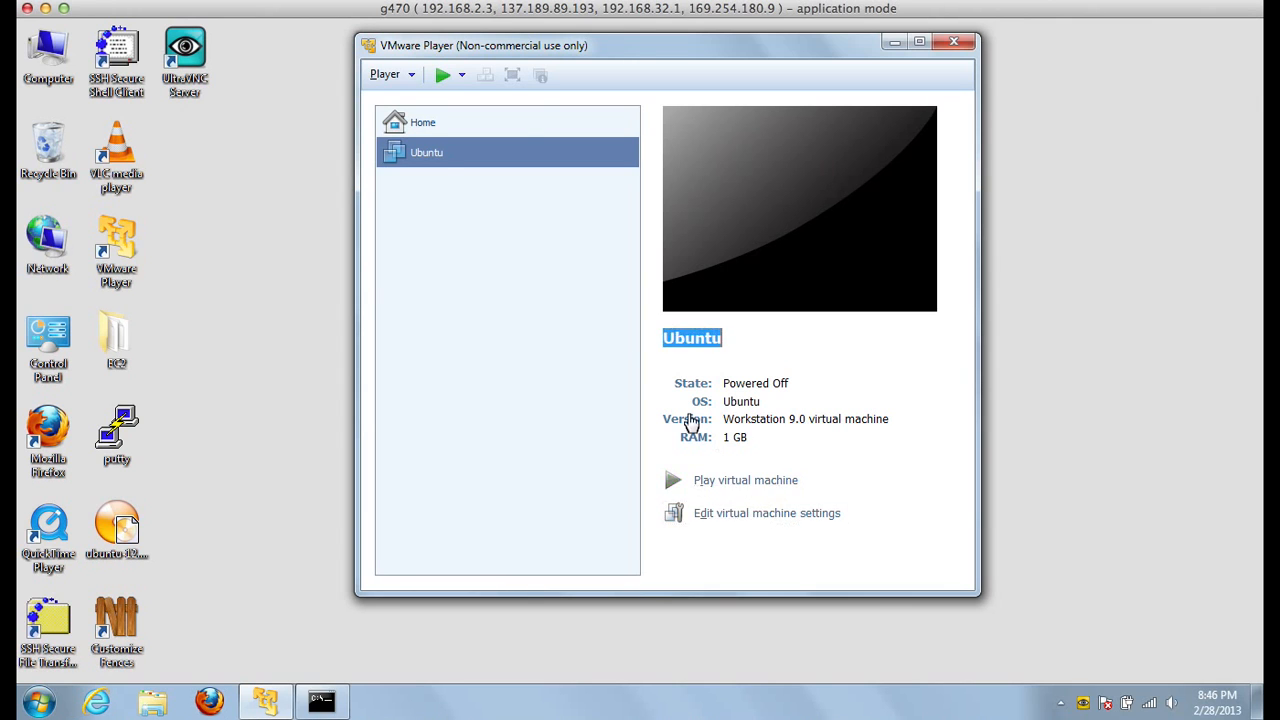
{"action": "left_click", "coordinate": [497, 190]}
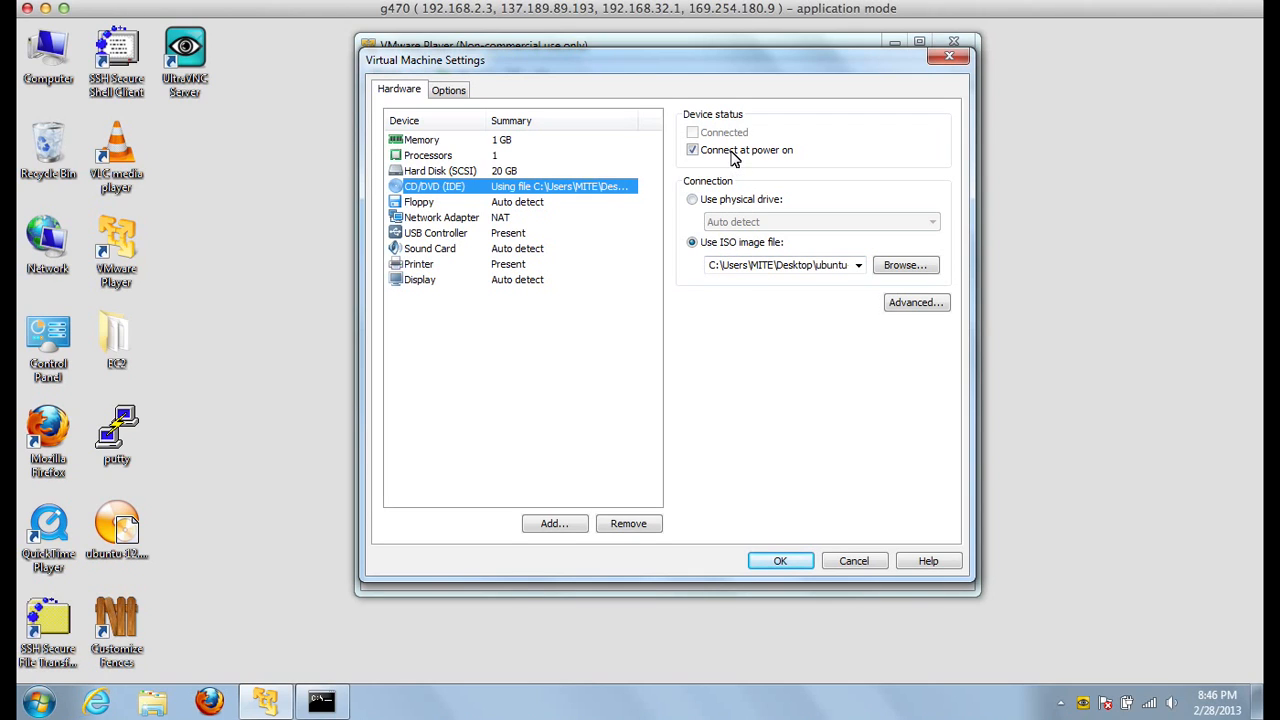
{"action": "left_click", "coordinate": [724, 205]}
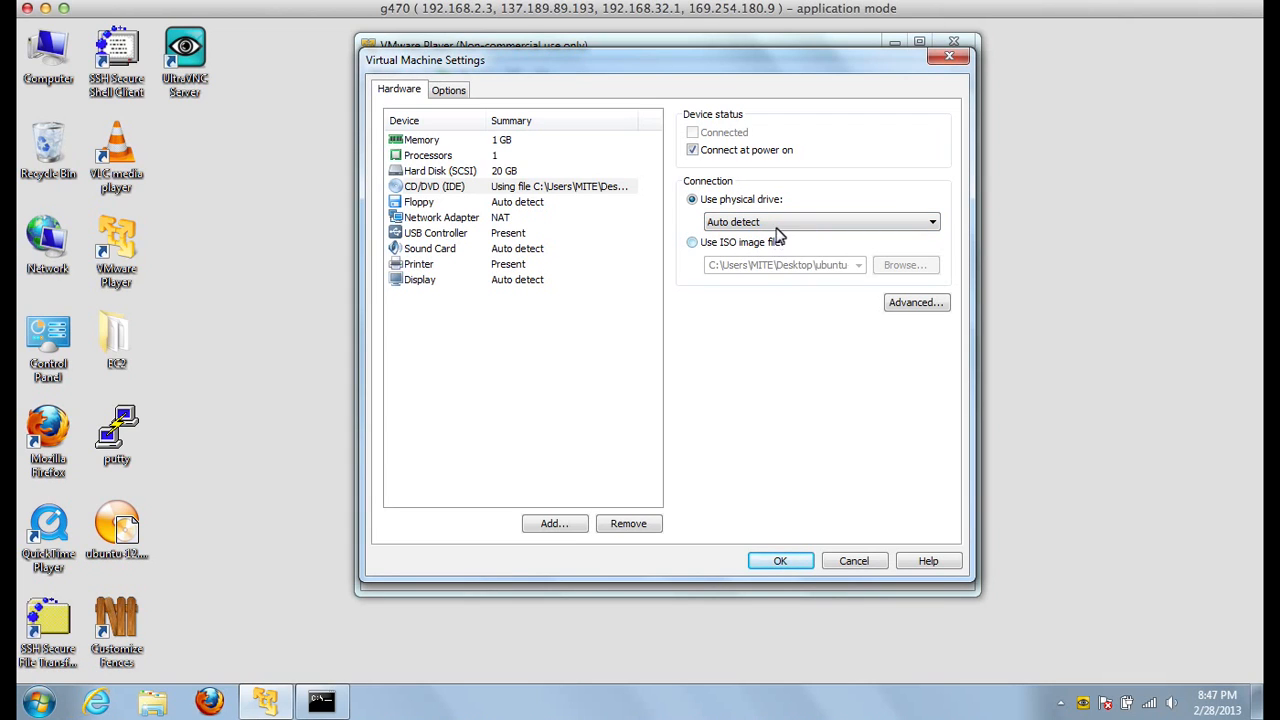
{"action": "left_click", "coordinate": [772, 560]}
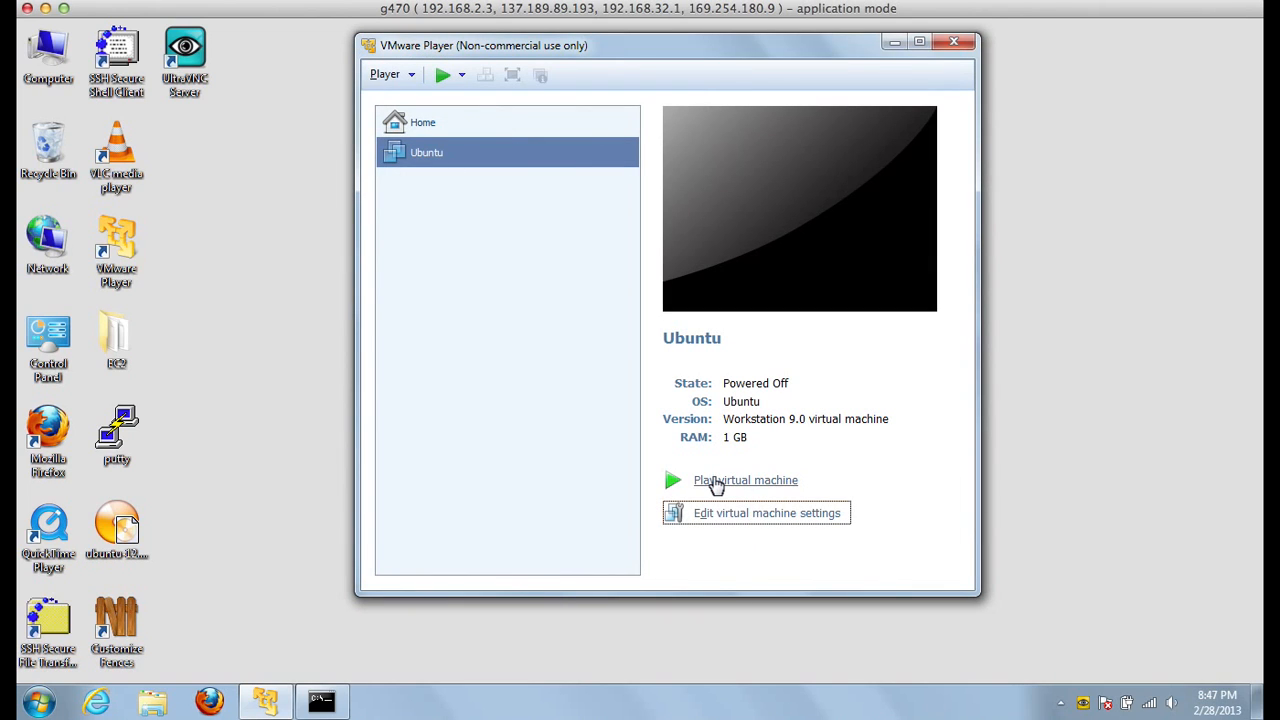
Play the Ubuntu virtual machine and capture input until the Ubuntu 12.04 LTS login screen appears.
{"action": "left_click", "coordinate": [716, 486]}
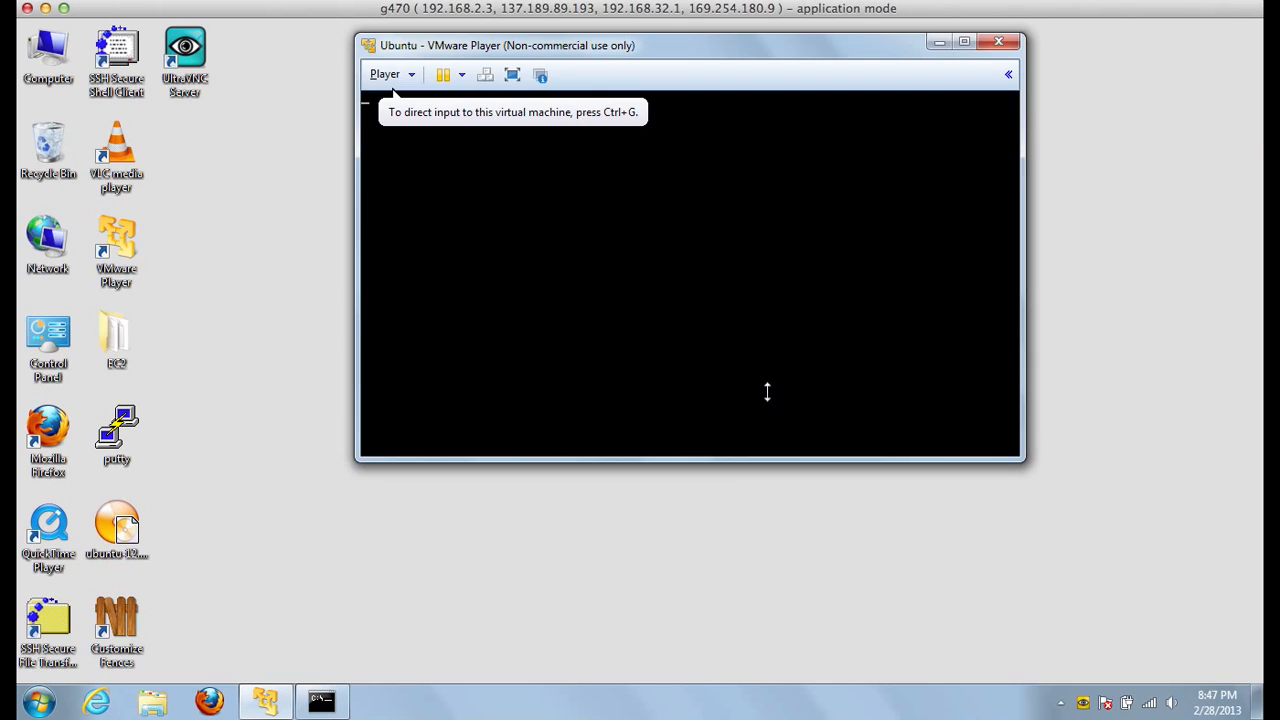
{"action": "left_click", "coordinate": [767, 392]}
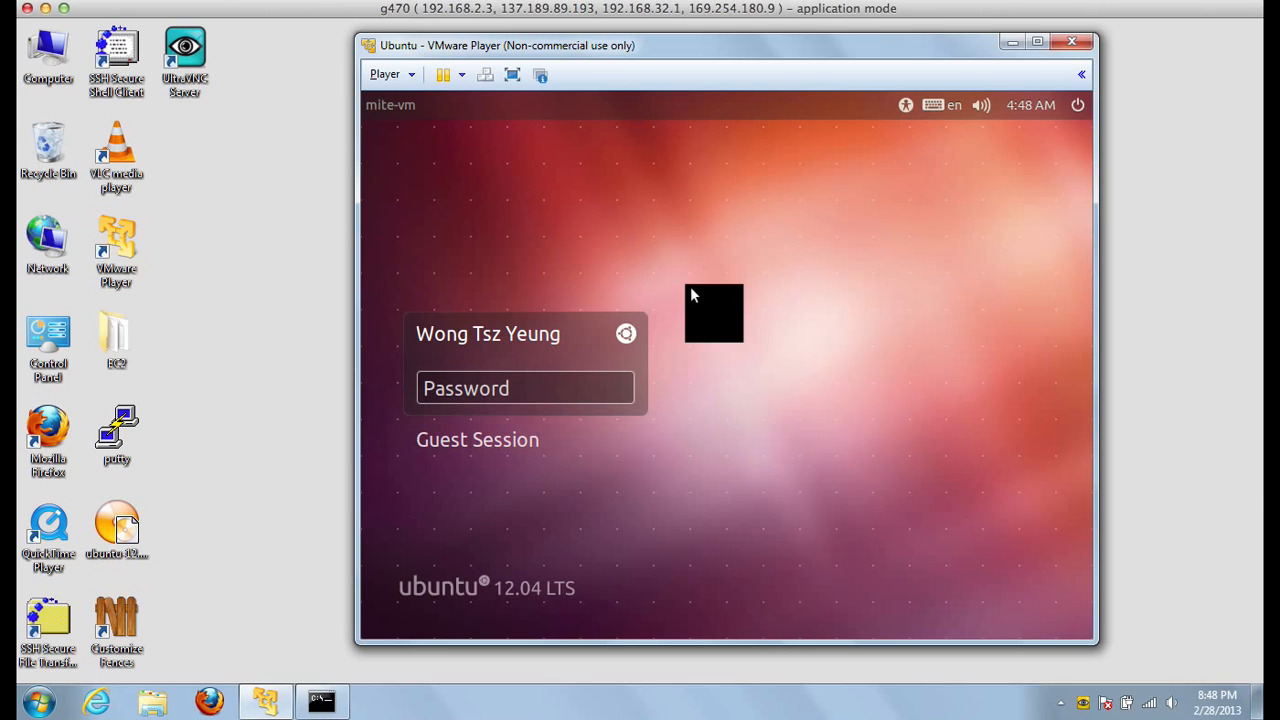
Choose the Ubuntu 2D session and log in with the account password.
{"action": "left_click", "coordinate": [630, 337]}
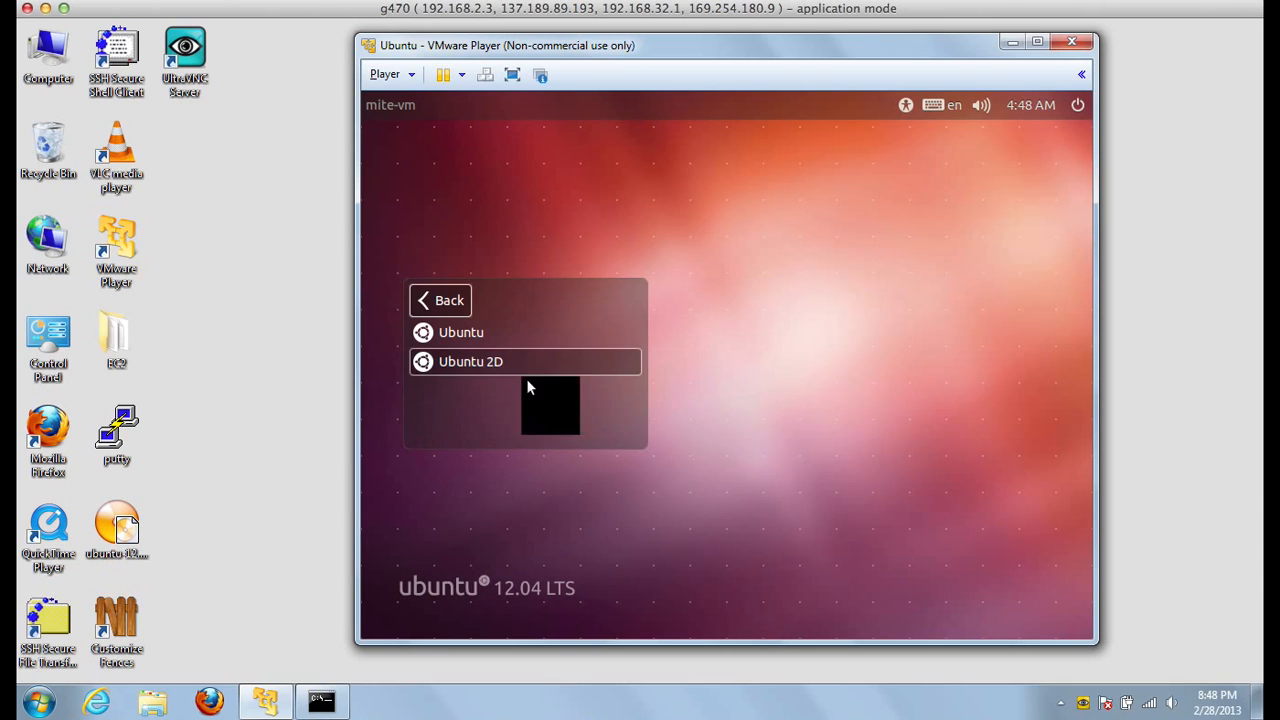
{"action": "left_click", "coordinate": [508, 363]}
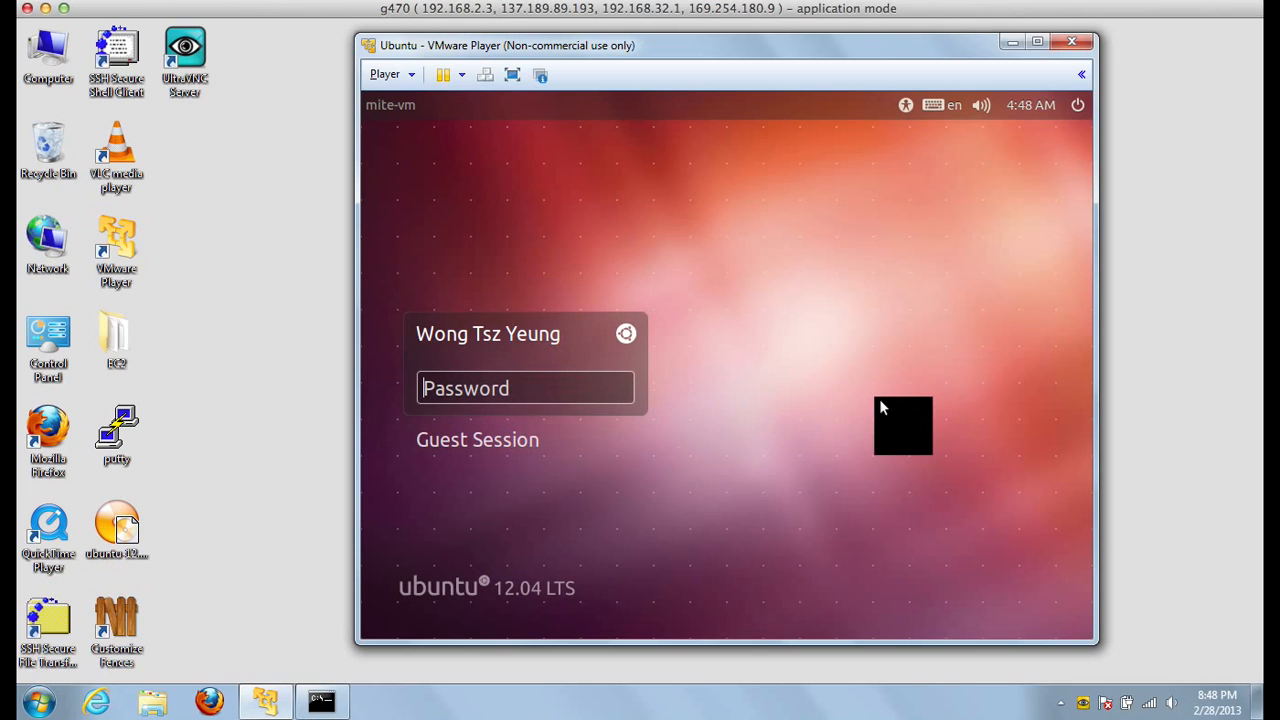
{"action": "type", "text": "••••••••"}
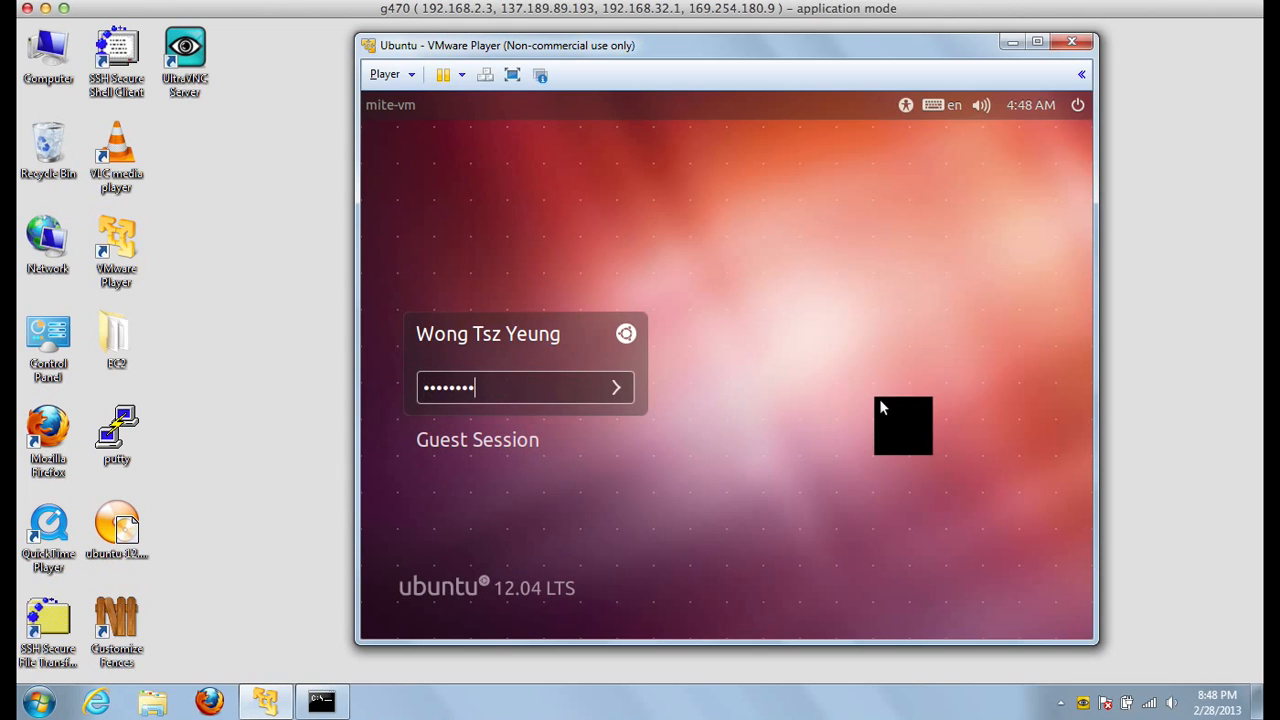
{"action": "key", "text": "Return"}
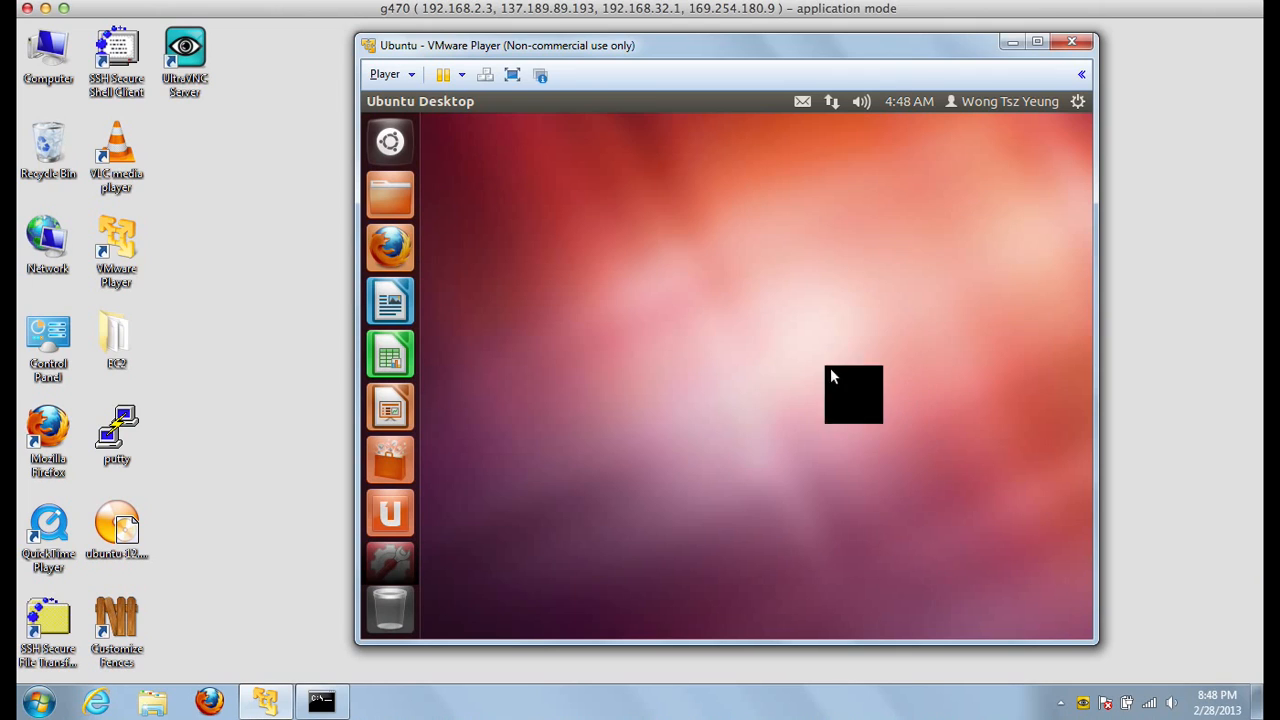
Launch Firefox from the launcher and search Google for 'cuhk' from the toolbar search box.
{"action": "left_click", "coordinate": [407, 253]}
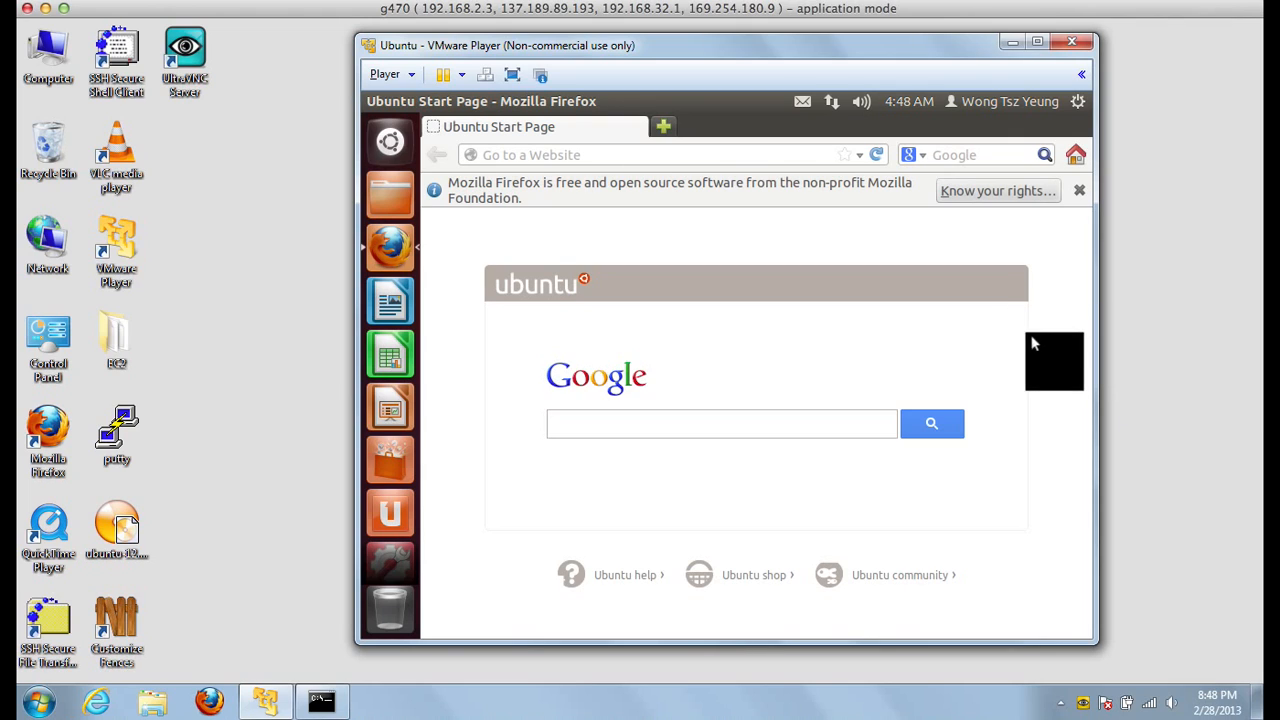
{"action": "left_click", "coordinate": [988, 157]}
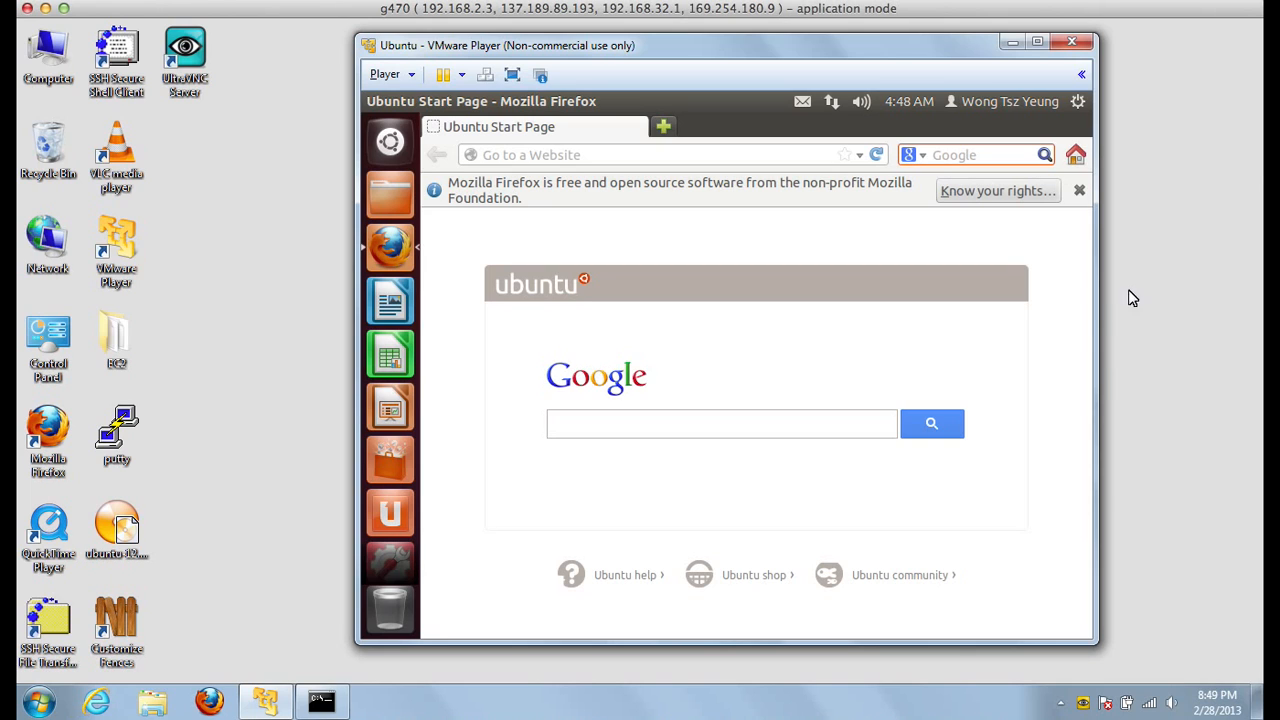
{"action": "type", "text": "cuhk"}
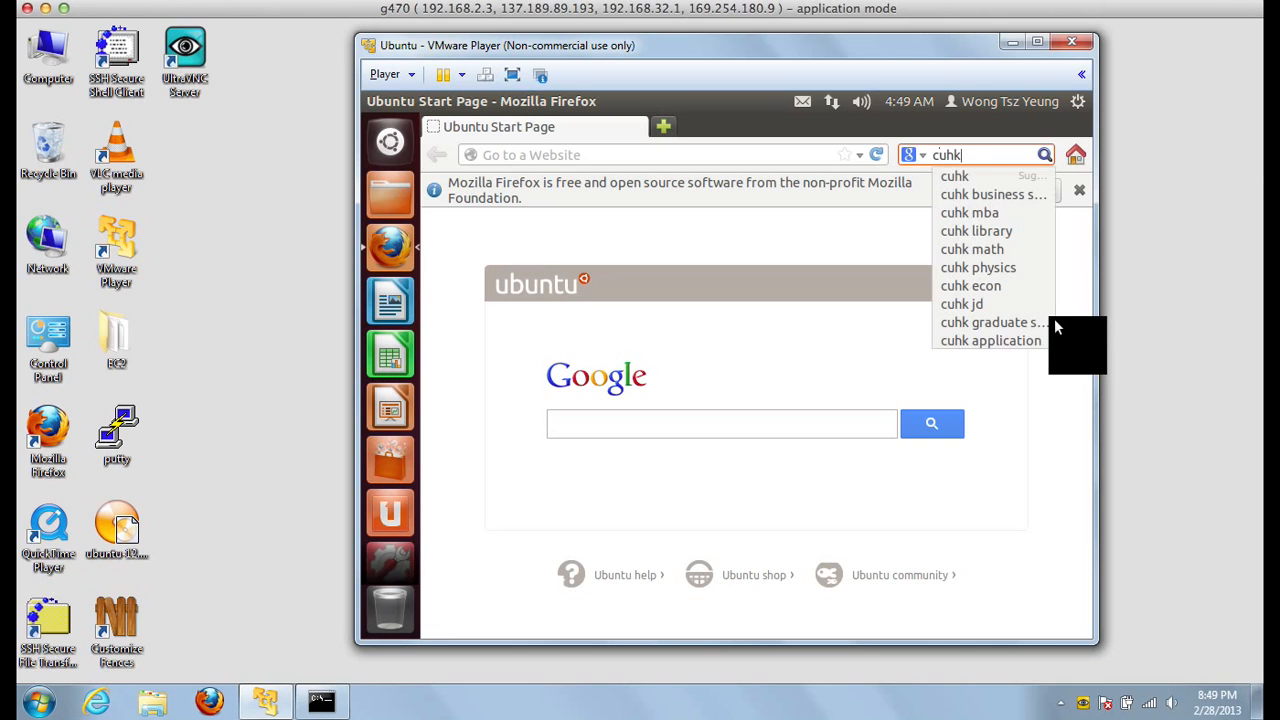
{"action": "key", "text": "Return"}
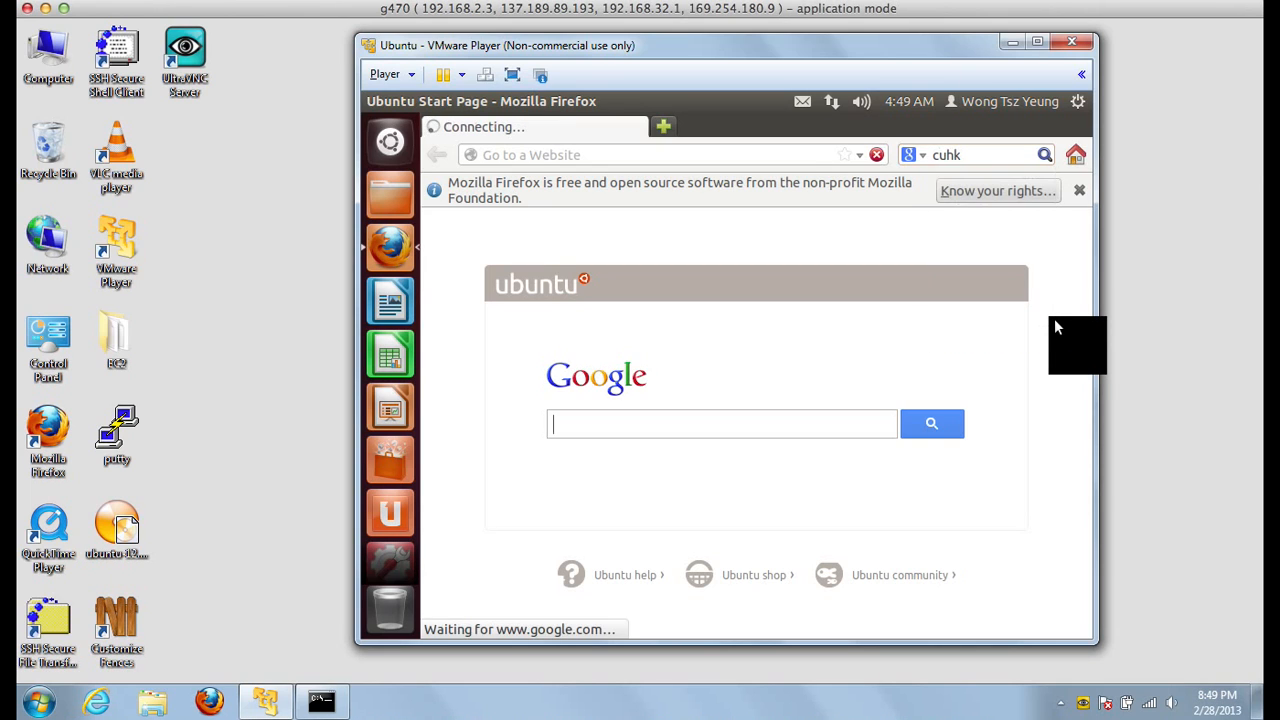